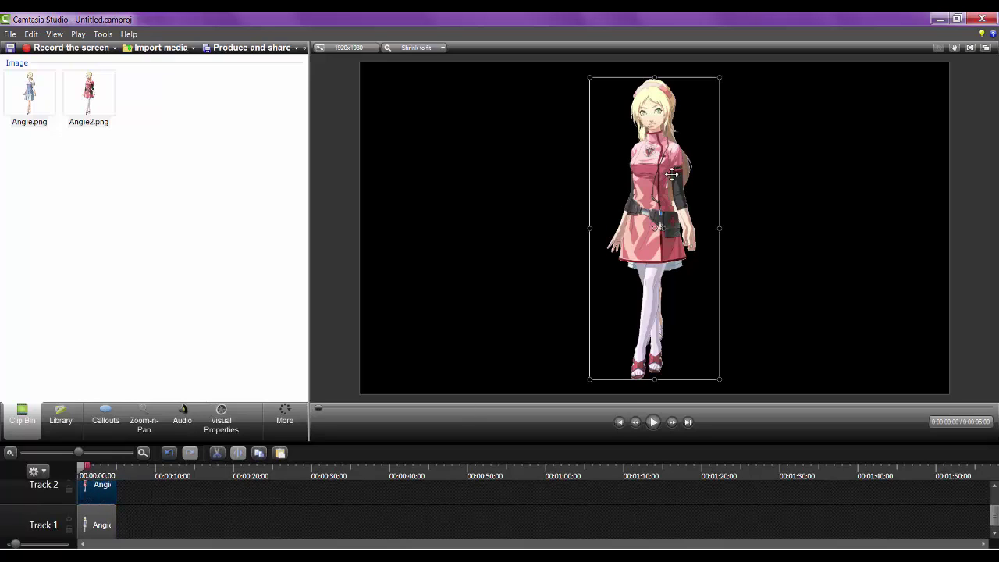
Step: Separate the overlapping characters, moving Angie2.png to the canvas's left side at about X -665, Y -12, and Angie.png to its right side
{"action": "left_click", "coordinate": [182, 511]}
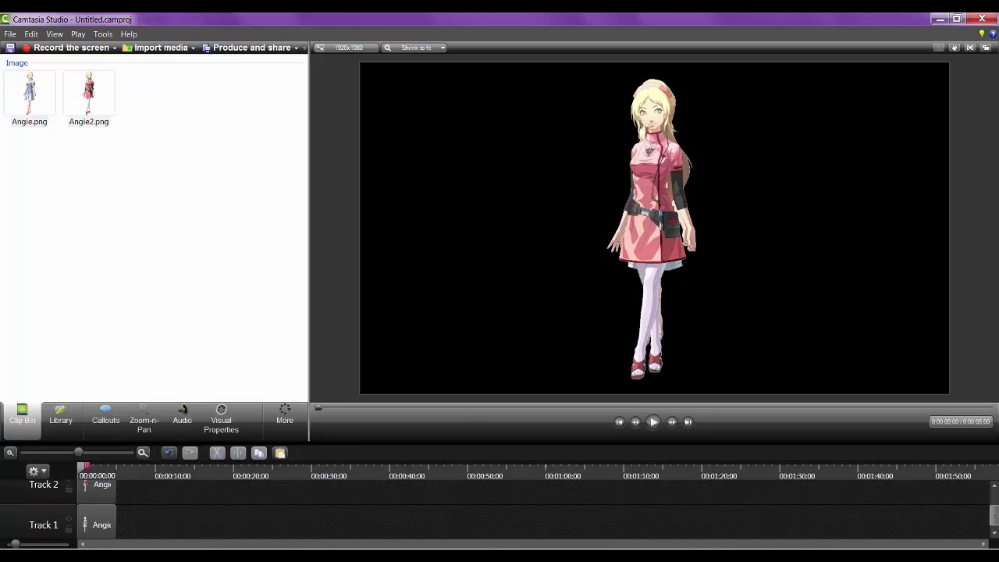
{"action": "left_click_drag", "start_coordinate": [673, 194], "coordinate": [558, 195]}
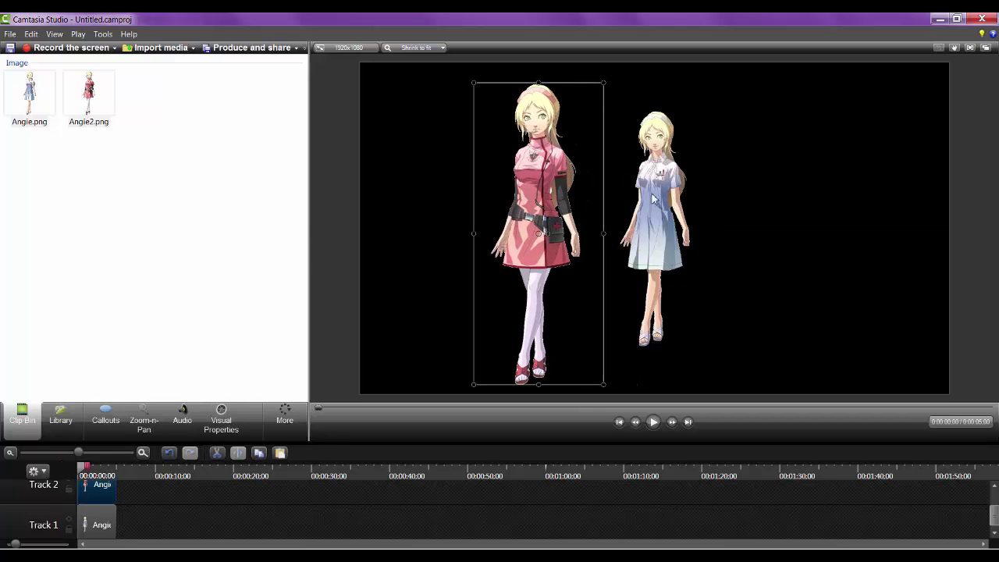
{"action": "left_click_drag", "start_coordinate": [647, 195], "coordinate": [811, 193]}
{"action": "left_click_drag", "start_coordinate": [546, 238], "coordinate": [461, 237]}
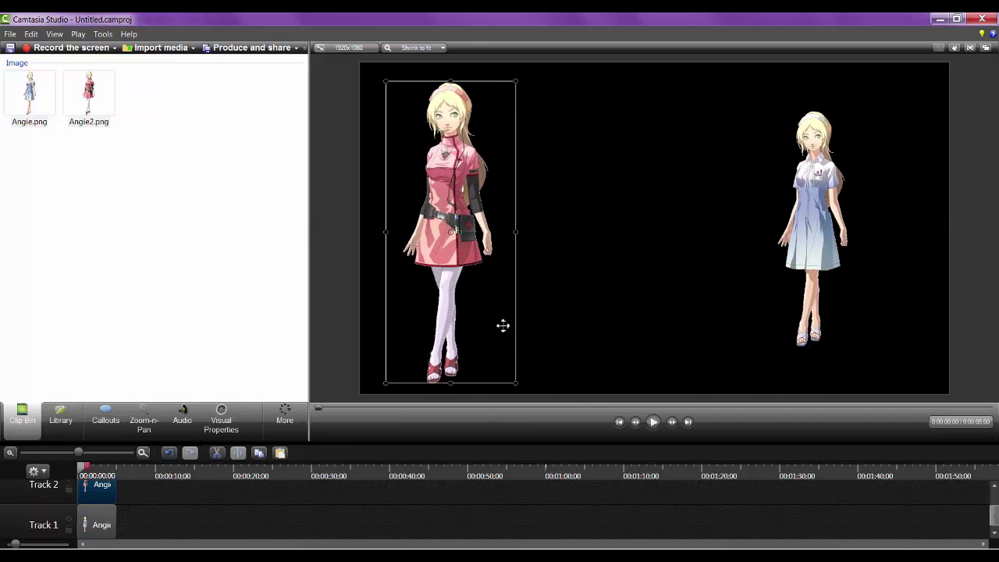
Step: Enlarge Angie.png to about 136% and position it at about X 558, Y -22 so its height roughly matches Angie2.png
{"action": "left_click", "coordinate": [144, 420]}
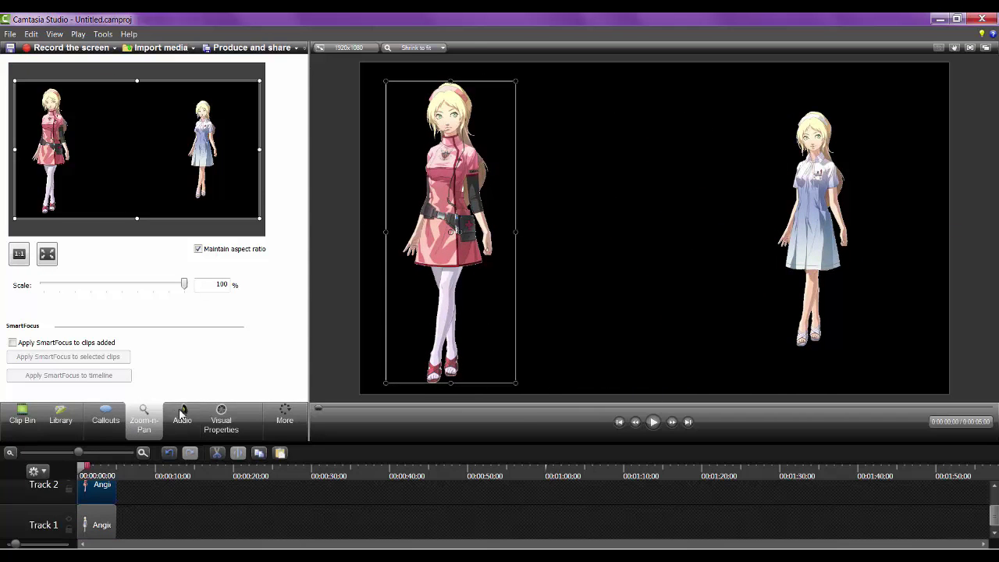
{"action": "left_click", "coordinate": [797, 213]}
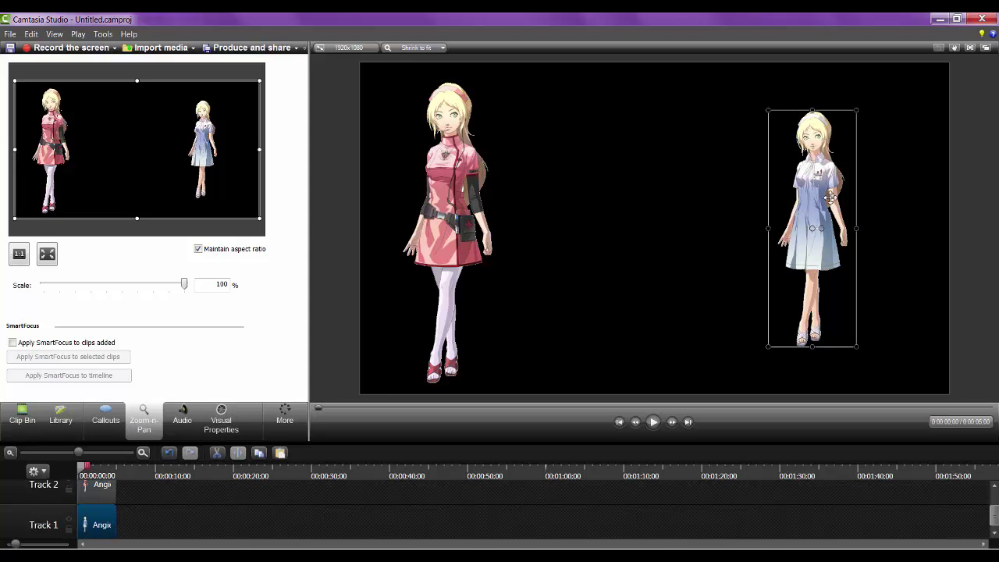
{"action": "scroll", "coordinate": [830, 198], "scroll_direction": "up", "scroll_amount": 5}
{"action": "left_click_drag", "start_coordinate": [790, 223], "coordinate": [811, 214]}
{"action": "scroll", "coordinate": [811, 213], "scroll_direction": "down", "scroll_amount": 5}
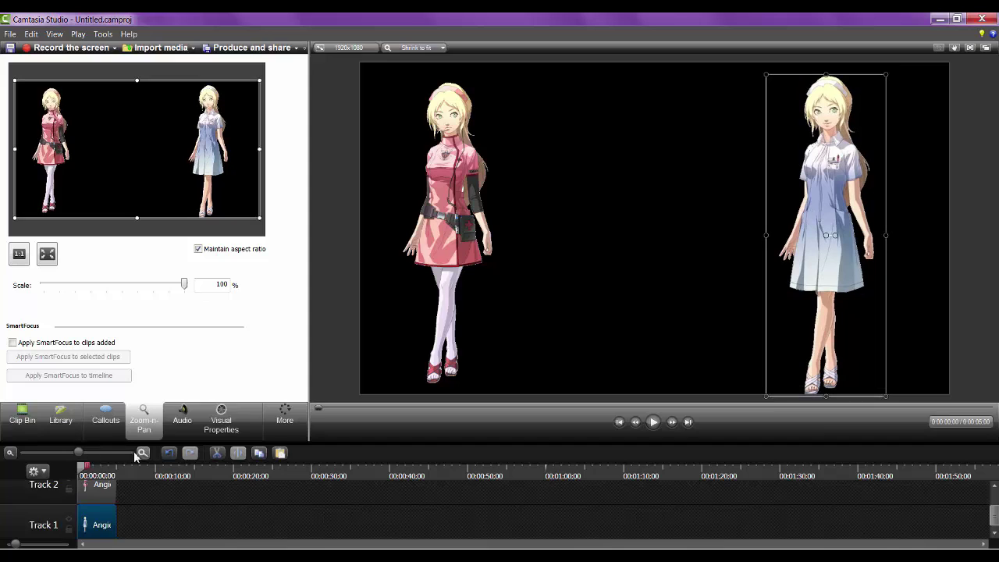
Step: Extend the Angie2.png clip to about 00:00:10;14 and the Angie.png clip to about 00:00:11;12 on the timeline
{"action": "left_click", "coordinate": [115, 489]}
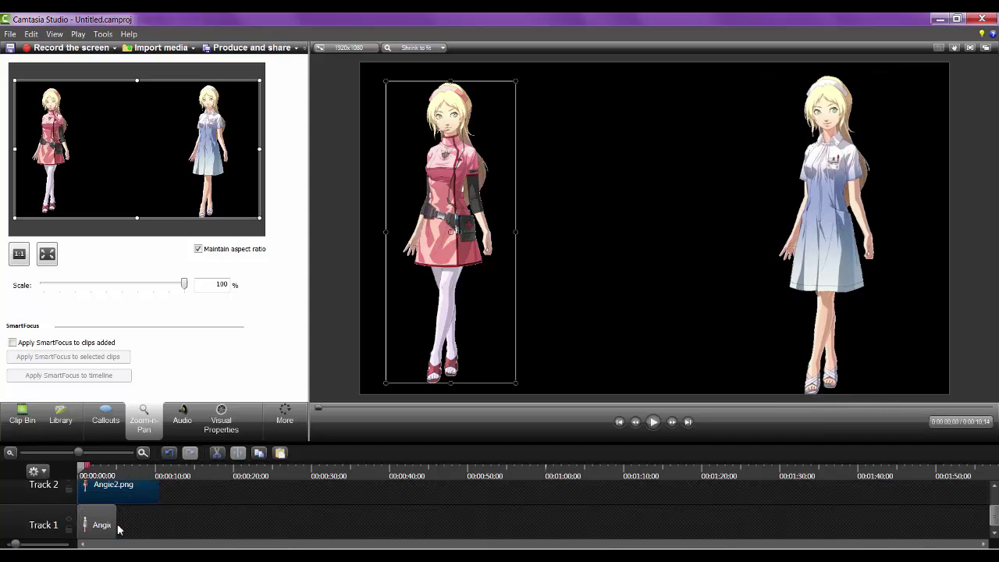
{"action": "left_click_drag", "start_coordinate": [116, 527], "coordinate": [166, 515]}
{"action": "left_click", "coordinate": [143, 452]}
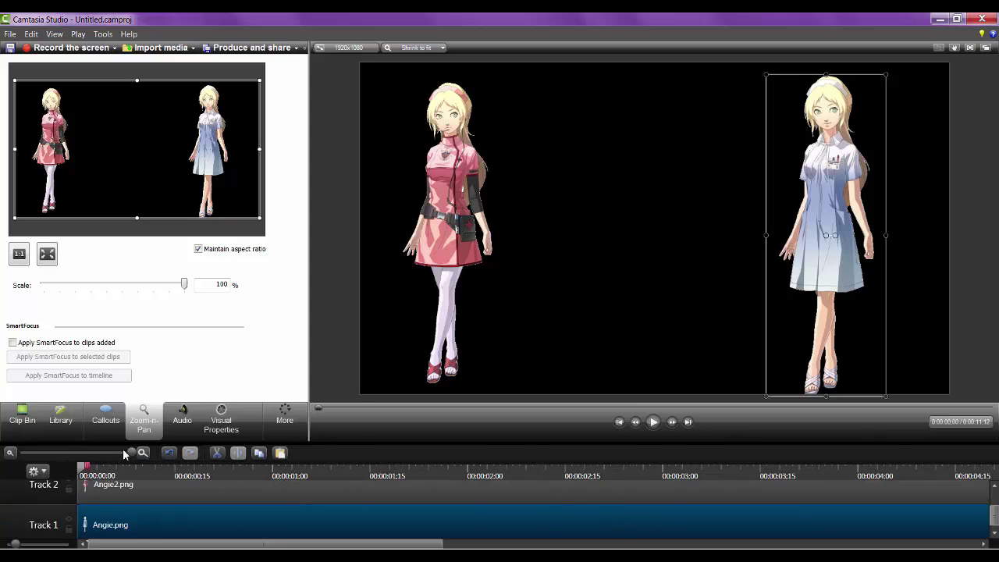
{"action": "left_click_drag", "start_coordinate": [130, 452], "coordinate": [119, 456]}
{"action": "scroll", "coordinate": [53, 503], "scroll_direction": "up", "scroll_amount": 2}
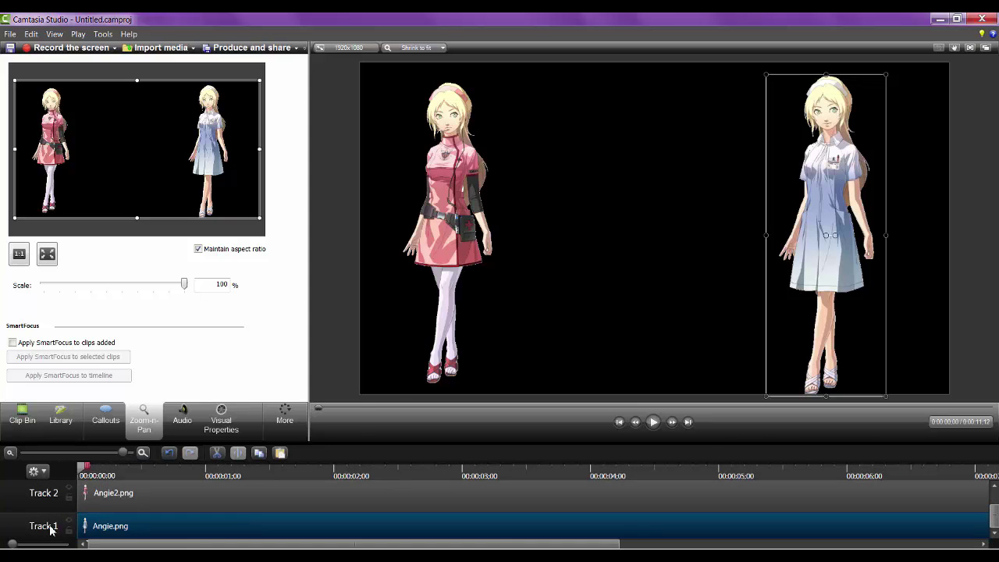
{"action": "scroll", "coordinate": [52, 501], "scroll_direction": "down", "scroll_amount": 2}
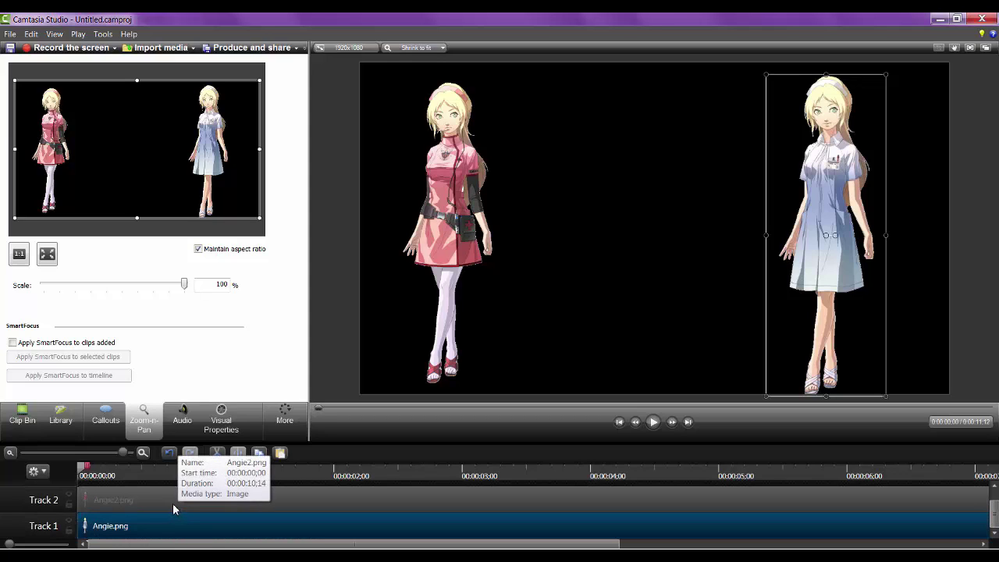
Step: Add the company logo image with the brown hat from the Pictures library to Track 1, filling the canvas behind both characters
{"action": "left_click", "coordinate": [22, 413]}
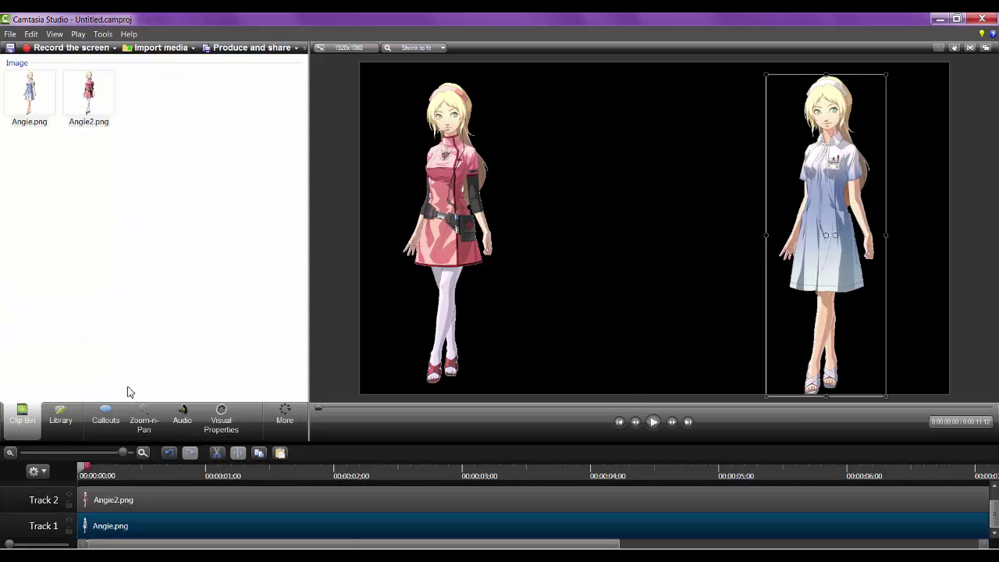
{"action": "left_click", "coordinate": [117, 556]}
{"action": "left_click", "coordinate": [147, 322]}
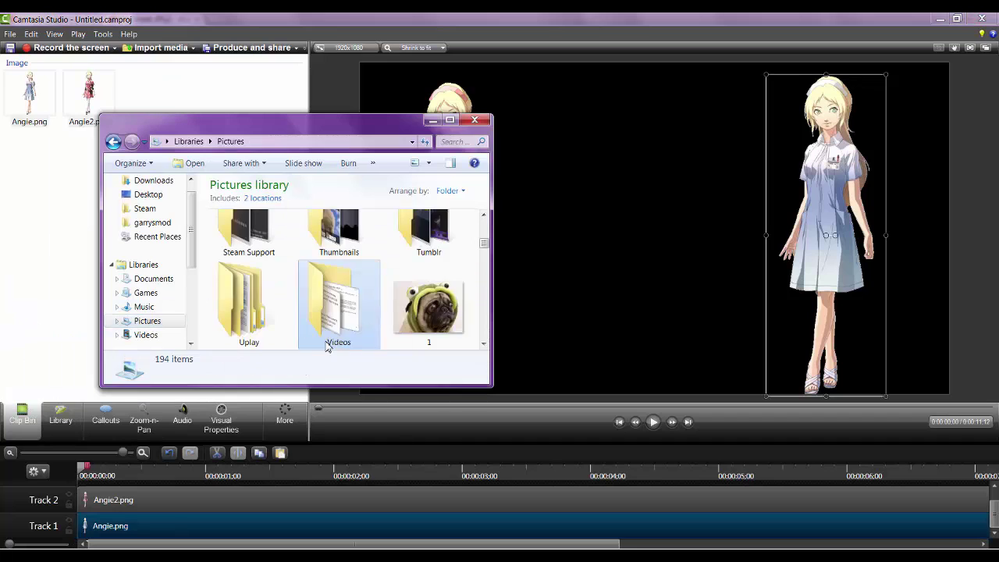
{"action": "scroll", "coordinate": [328, 347], "scroll_direction": "down", "scroll_amount": 3}
{"action": "left_click_drag", "start_coordinate": [333, 273], "coordinate": [285, 470]}
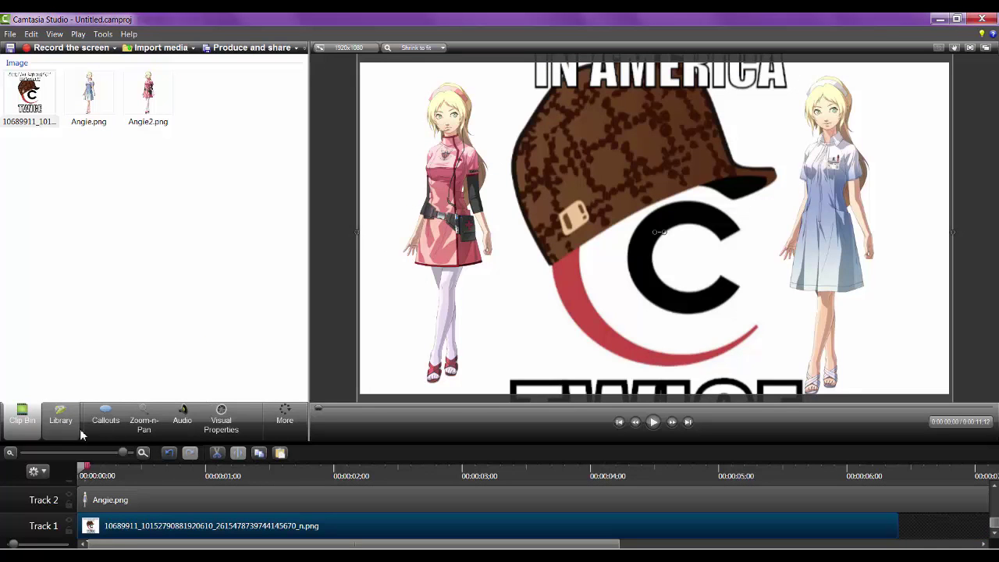
Step: Try a Zoom-n-Pan animation at 00:00:00;24 that zooms in on the logo and Angie.png at a scale of 444%
{"action": "left_click", "coordinate": [144, 417]}
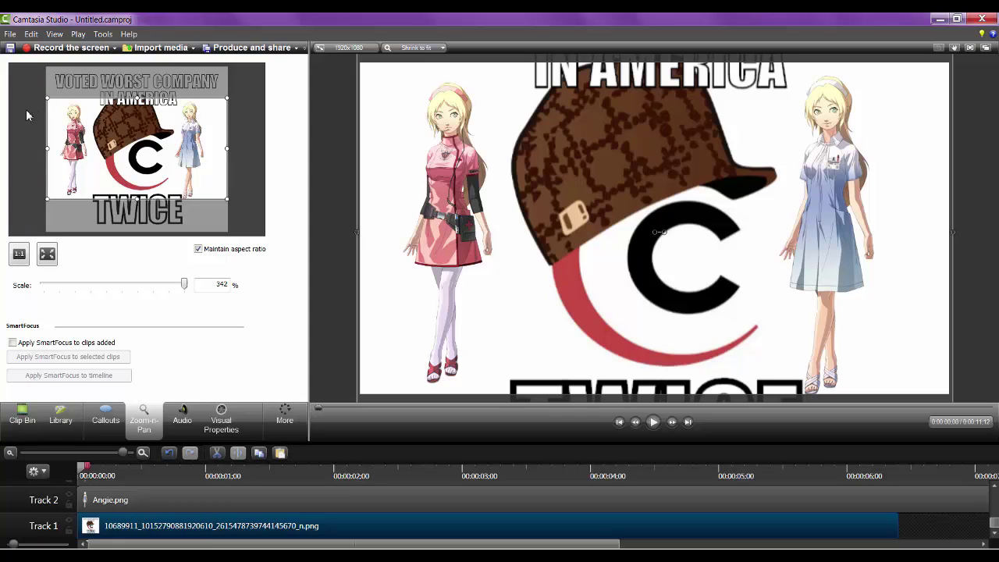
{"action": "mouse_move", "coordinate": [47, 97]}
{"action": "left_mouse_down"}
{"action": "mouse_move", "coordinate": [129, 144]}
{"action": "mouse_move", "coordinate": [220, 227]}
{"action": "mouse_move", "coordinate": [187, 179]}
{"action": "mouse_move", "coordinate": [68, 122]}
{"action": "mouse_move", "coordinate": [47, 97]}
{"action": "left_mouse_up"}
{"action": "left_click_drag", "start_coordinate": [83, 468], "coordinate": [180, 468]}
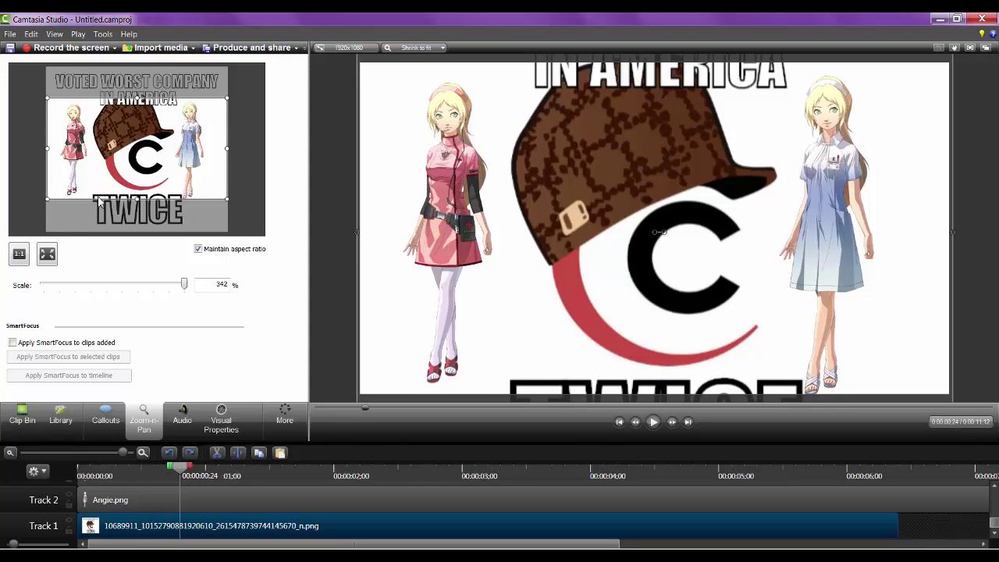
{"action": "left_click_drag", "start_coordinate": [46, 97], "coordinate": [88, 121]}
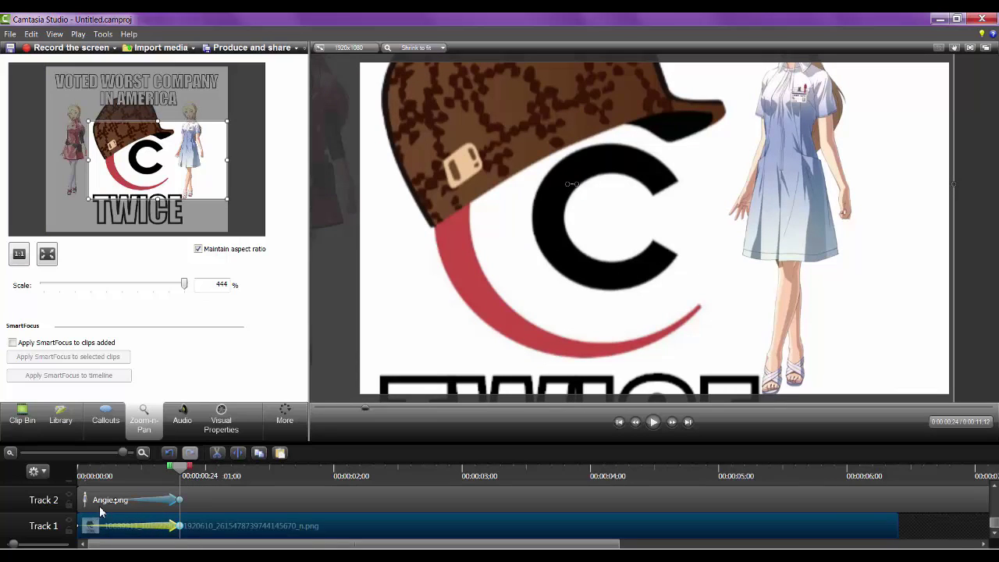
Step: Try shifting Angie.png to the left at 00:00:00;22 during the zoom, and undo the zoom animations
{"action": "left_click", "coordinate": [117, 500]}
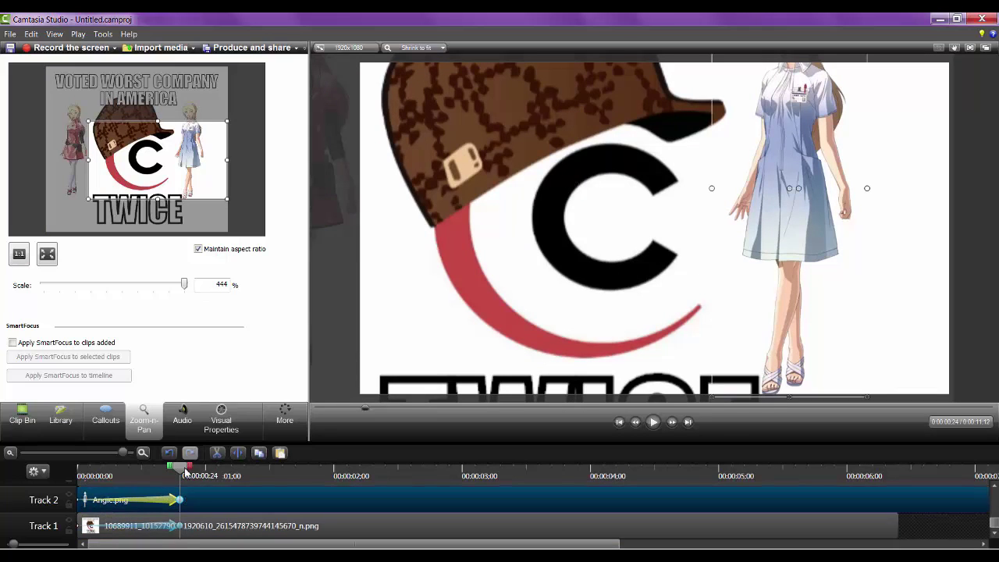
{"action": "left_click_drag", "start_coordinate": [186, 470], "coordinate": [166, 472]}
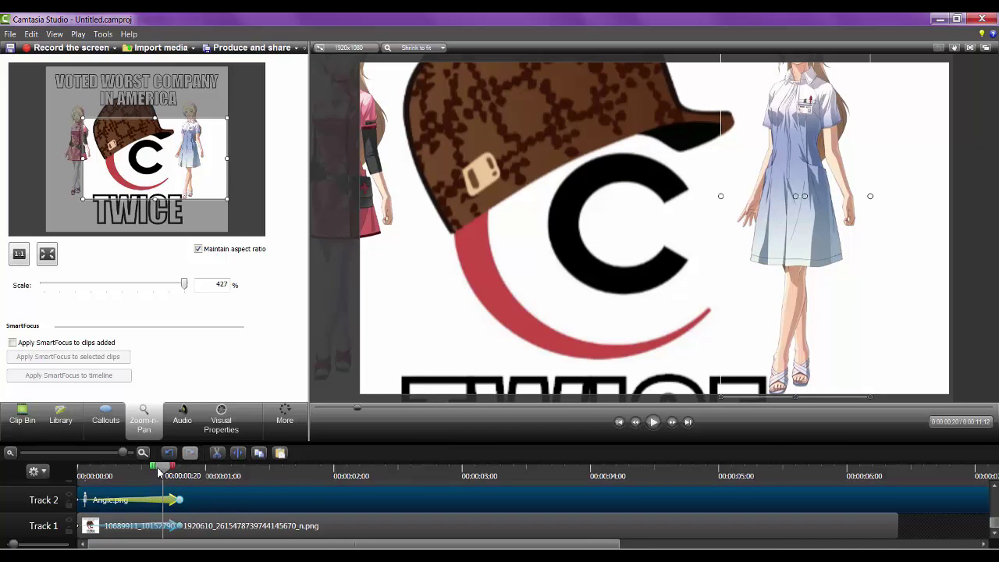
{"action": "left_click_drag", "start_coordinate": [163, 468], "coordinate": [170, 468]}
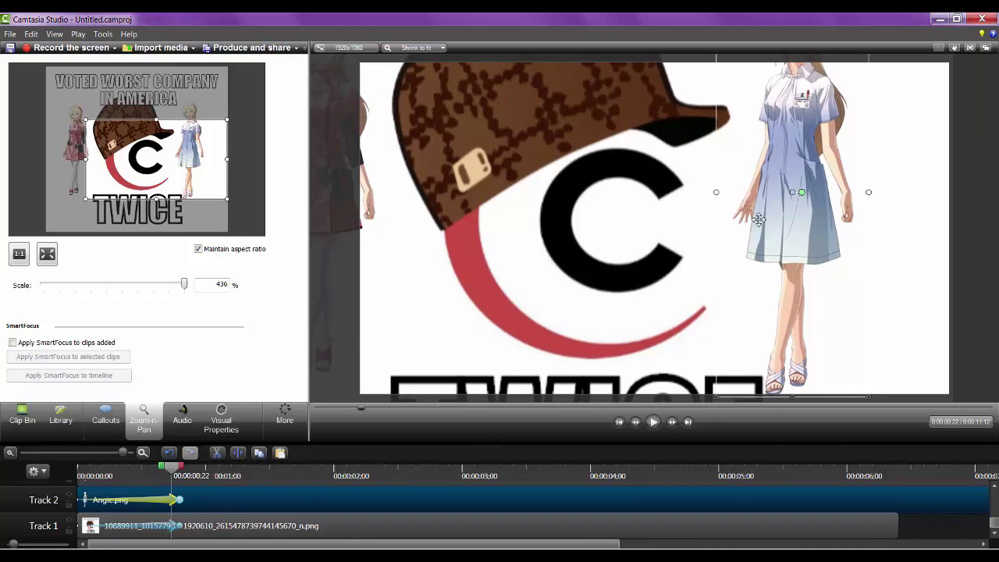
{"action": "left_click_drag", "start_coordinate": [801, 207], "coordinate": [748, 210]}
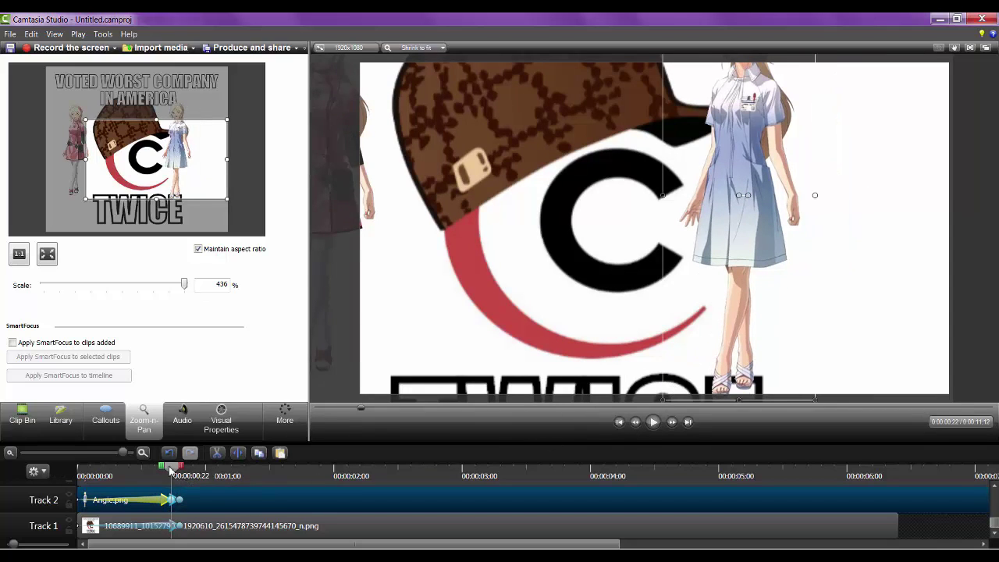
{"action": "left_click_drag", "start_coordinate": [170, 470], "coordinate": [96, 473]}
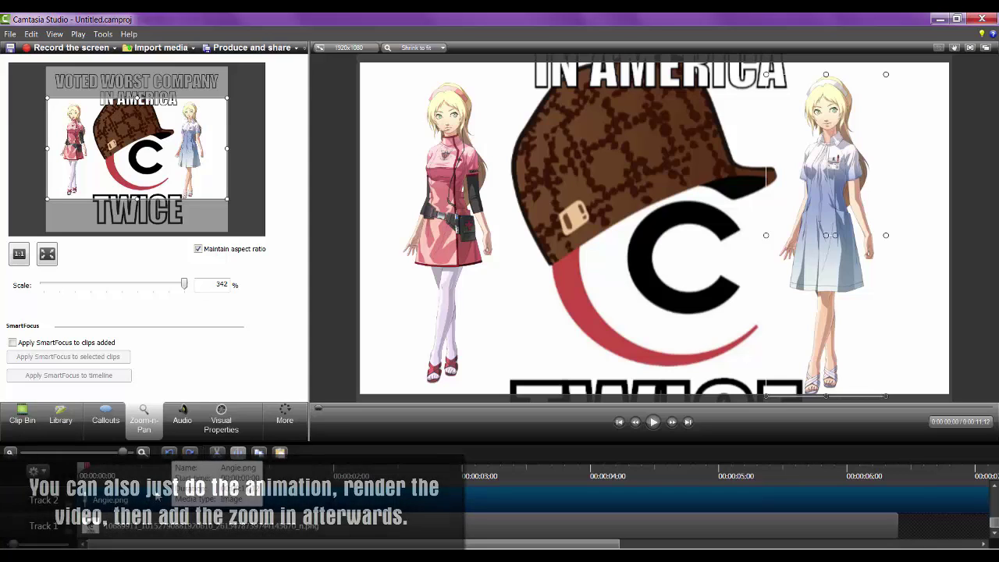
{"action": "left_click_drag", "start_coordinate": [175, 511], "coordinate": [184, 508]}
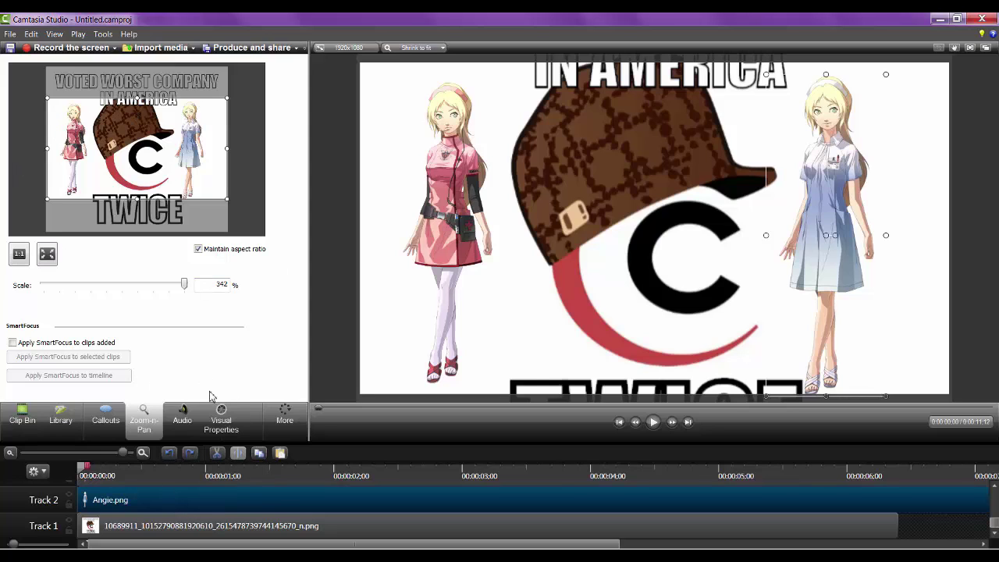
Step: Add a visual animation to Angie2.png at 00:00:00;03 that moves the character to about X -585, Y 0
{"action": "left_click", "coordinate": [221, 419]}
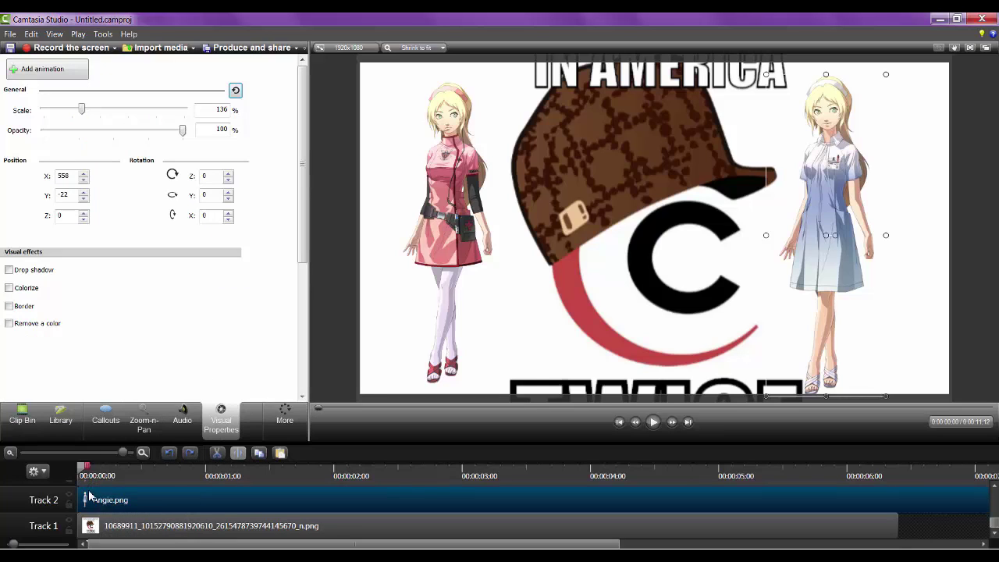
{"action": "mouse_move", "coordinate": [93, 506]}
{"action": "left_mouse_down"}
{"action": "mouse_move", "coordinate": [94, 531]}
{"action": "mouse_move", "coordinate": [94, 507]}
{"action": "left_mouse_up"}
{"action": "scroll", "coordinate": [92, 505], "scroll_direction": "up", "scroll_amount": 1}
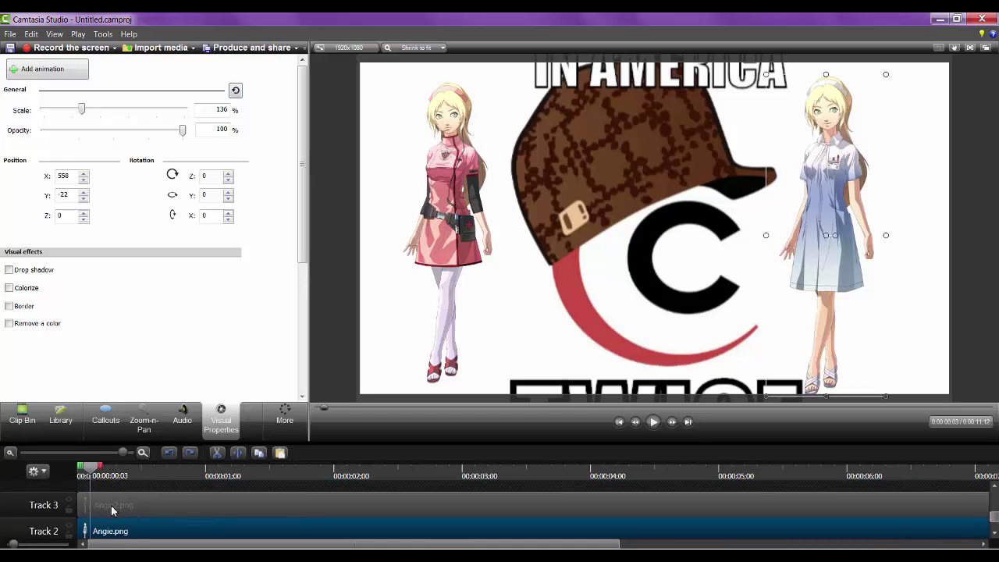
{"action": "left_click", "coordinate": [98, 505]}
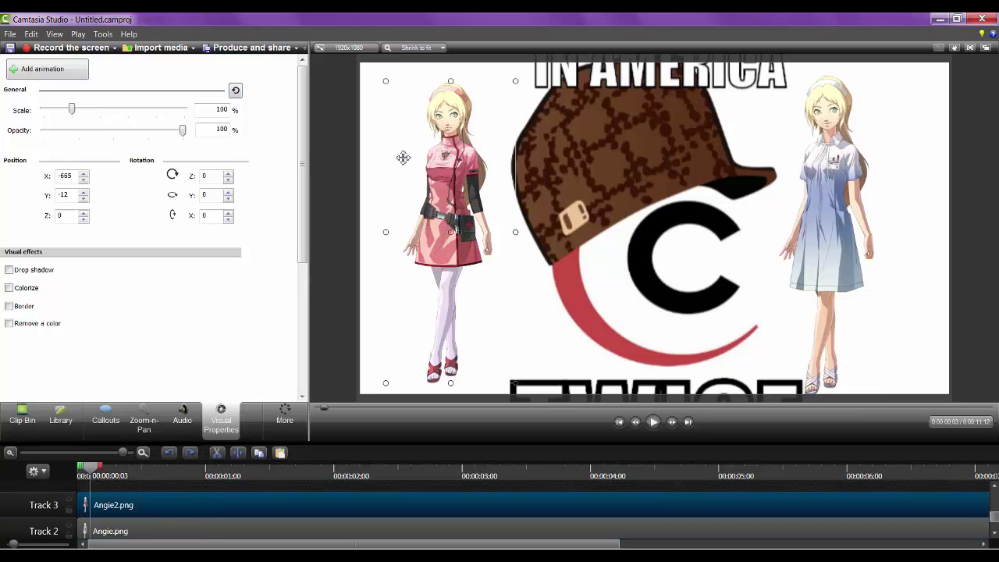
{"action": "left_click", "coordinate": [45, 74]}
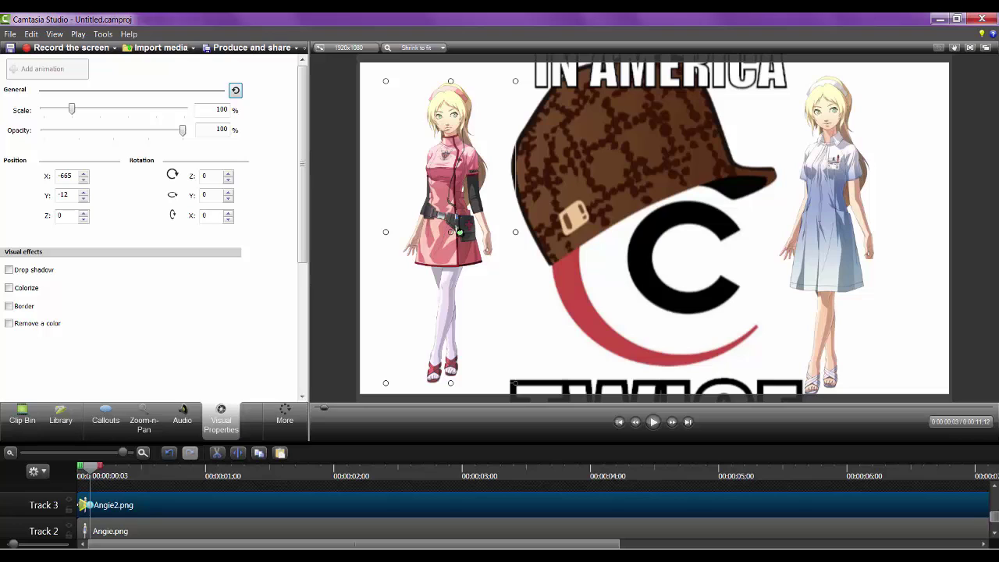
{"action": "left_click_drag", "start_coordinate": [453, 254], "coordinate": [467, 257]}
{"action": "mouse_move", "coordinate": [90, 471]}
{"action": "left_mouse_down"}
{"action": "mouse_move", "coordinate": [76, 473]}
{"action": "mouse_move", "coordinate": [89, 474]}
{"action": "left_mouse_up"}
{"action": "left_click_drag", "start_coordinate": [475, 186], "coordinate": [485, 180]}
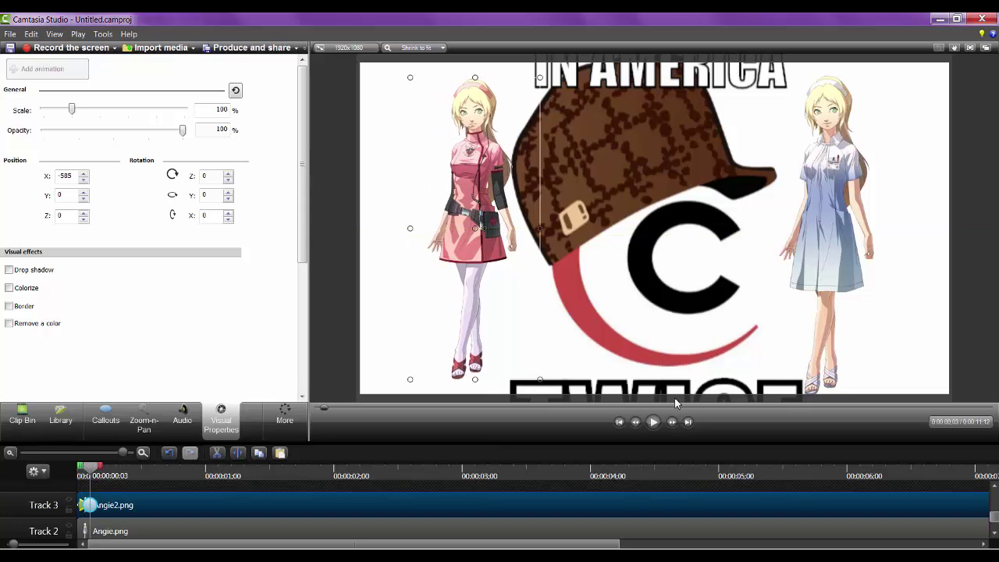
Step: Continue the Angie2.png shake with positions of about X -714, Y 25 at frame 4 and X -606, Y -22 at frame 5
{"action": "left_click", "coordinate": [669, 429]}
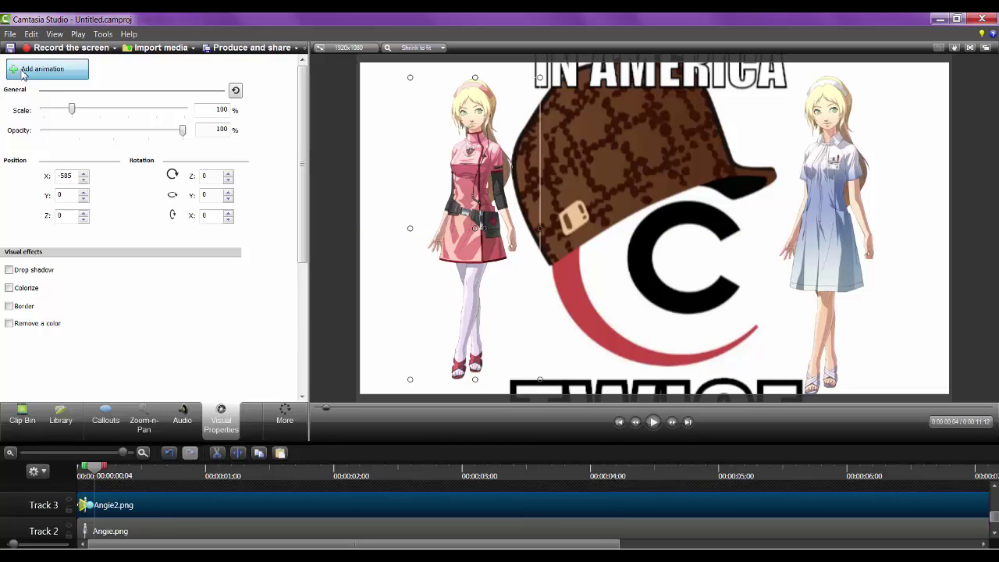
{"action": "left_click_drag", "start_coordinate": [481, 166], "coordinate": [443, 157]}
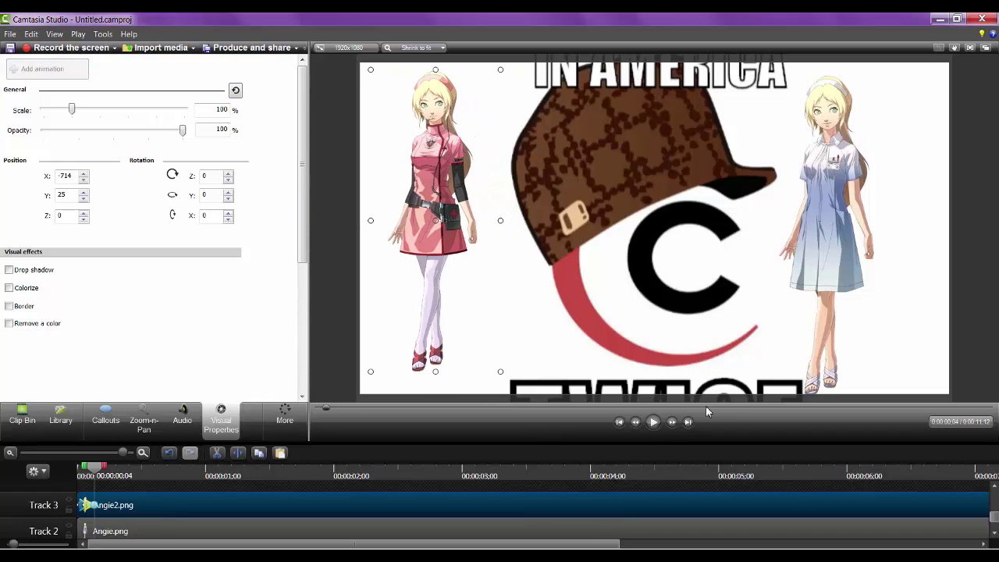
{"action": "left_click", "coordinate": [672, 422]}
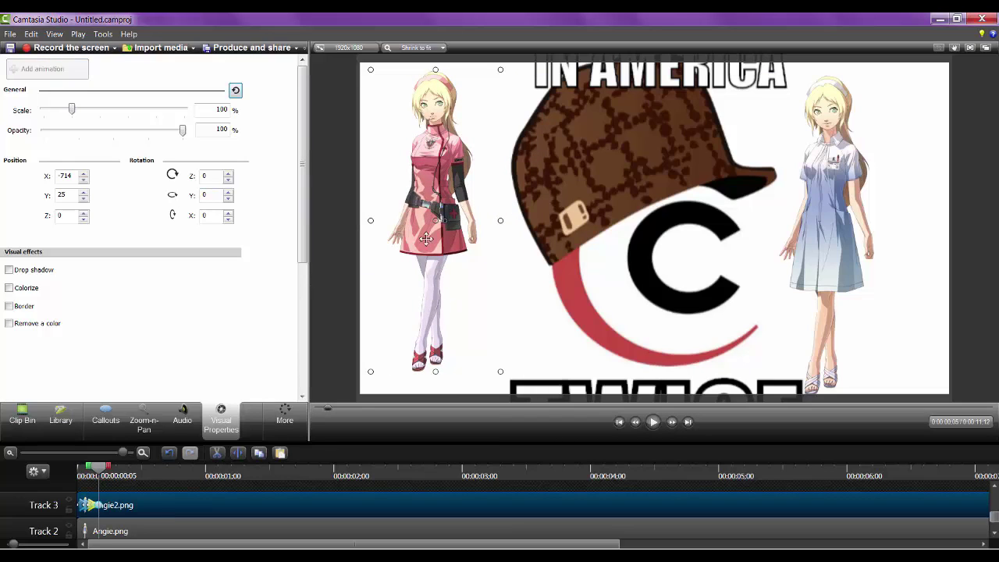
{"action": "left_click_drag", "start_coordinate": [461, 267], "coordinate": [495, 282]}
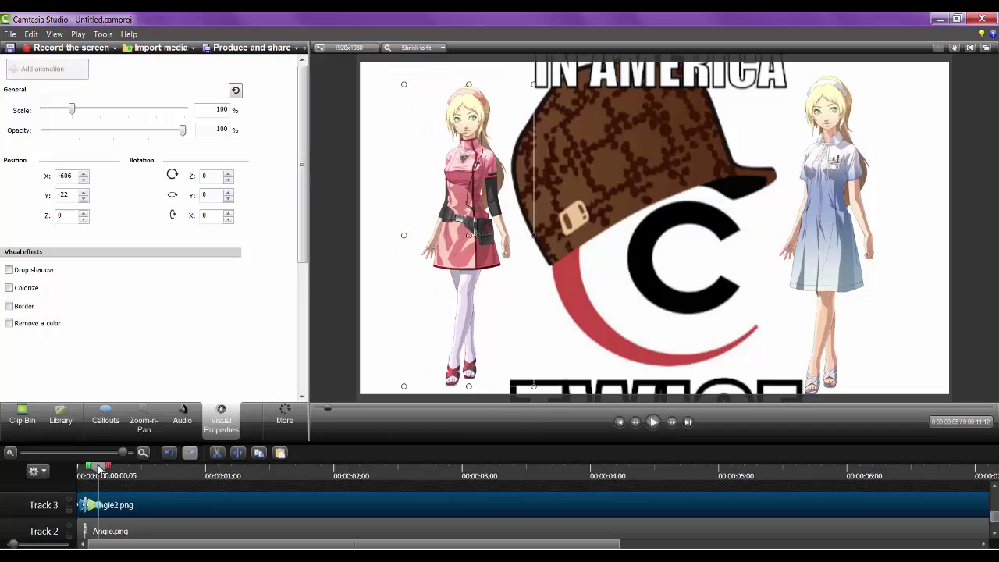
Step: Add an Angie2.png animation at 00:00:00;06 that sends it spinning off the canvas to about X 1398, Y 312, with Z rotation -574
{"action": "mouse_move", "coordinate": [98, 468]}
{"action": "left_mouse_down"}
{"action": "mouse_move", "coordinate": [84, 470]}
{"action": "mouse_move", "coordinate": [105, 474]}
{"action": "left_mouse_up"}
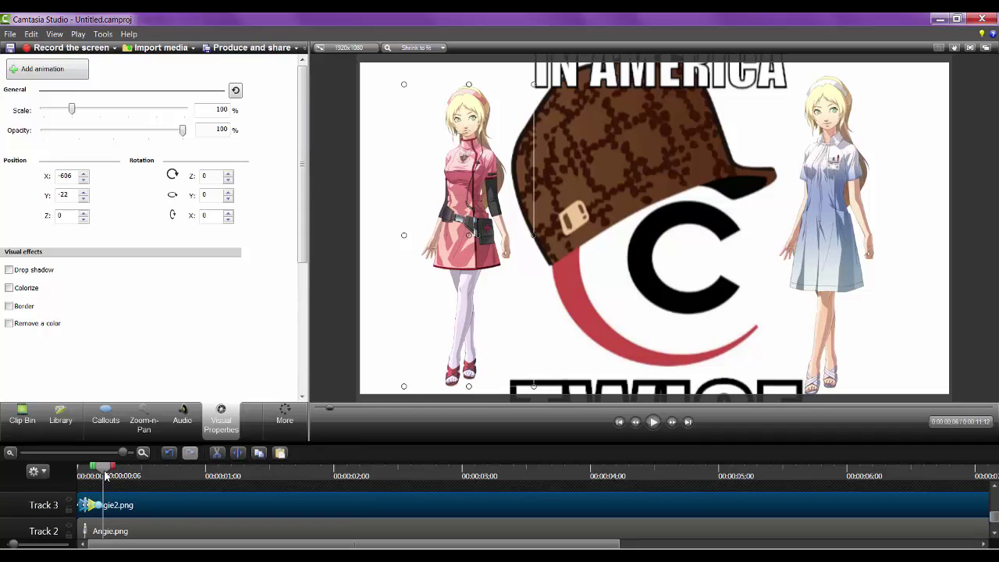
{"action": "left_click", "coordinate": [56, 70]}
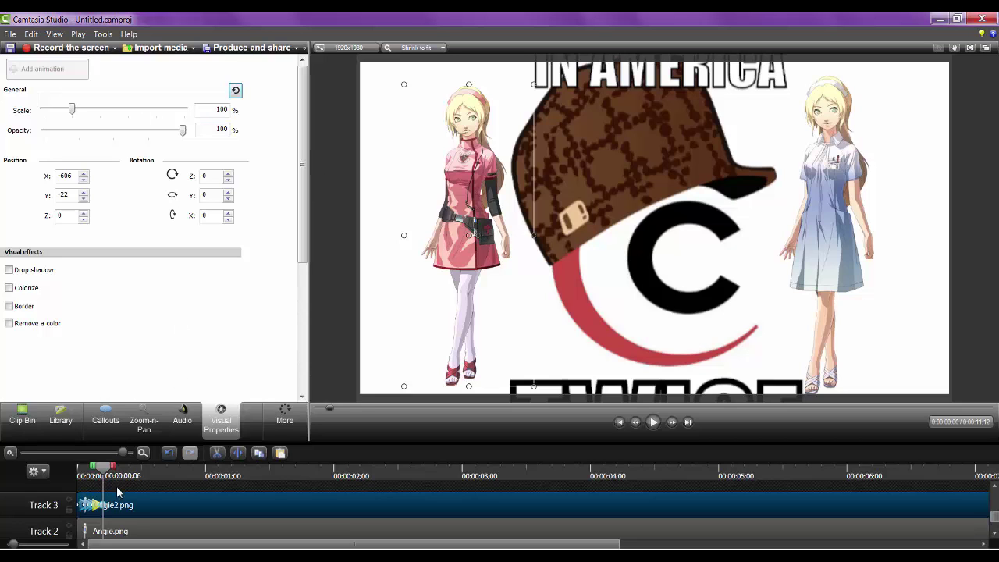
{"action": "left_click_drag", "start_coordinate": [477, 234], "coordinate": [831, 207]}
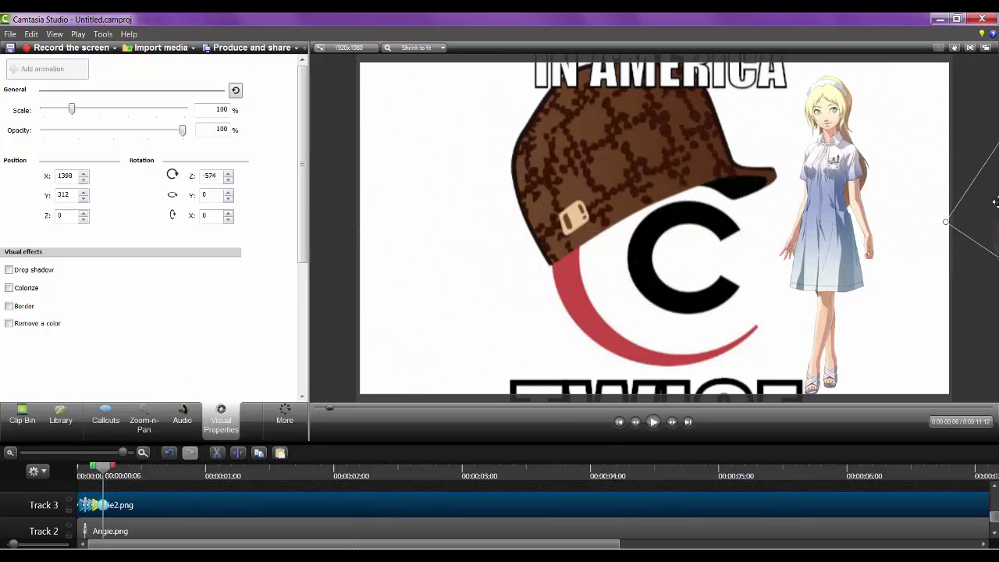
Step: Magnify the timeline and play back the Angie2.png shake and fly-off animation
{"action": "left_click", "coordinate": [93, 468]}
{"action": "left_click_drag", "start_coordinate": [94, 469], "coordinate": [131, 452]}
{"action": "left_click", "coordinate": [659, 427]}
{"action": "left_click", "coordinate": [659, 426]}
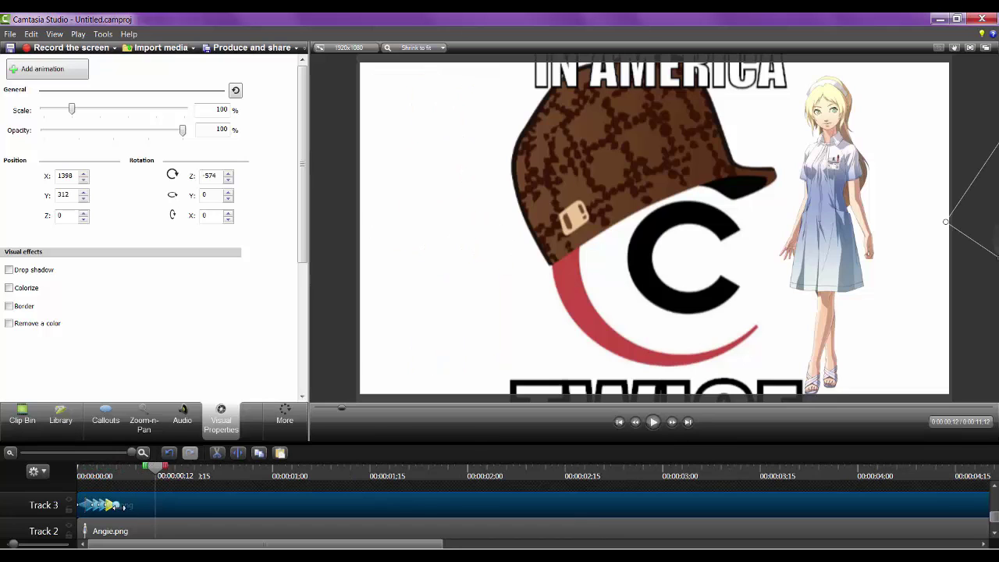
Step: Extend the Angie2.png fly-off animation to end at 00:00:01;00 and play back the slower spin
{"action": "left_click_drag", "start_coordinate": [123, 507], "coordinate": [269, 506]}
{"action": "left_click", "coordinate": [133, 472]}
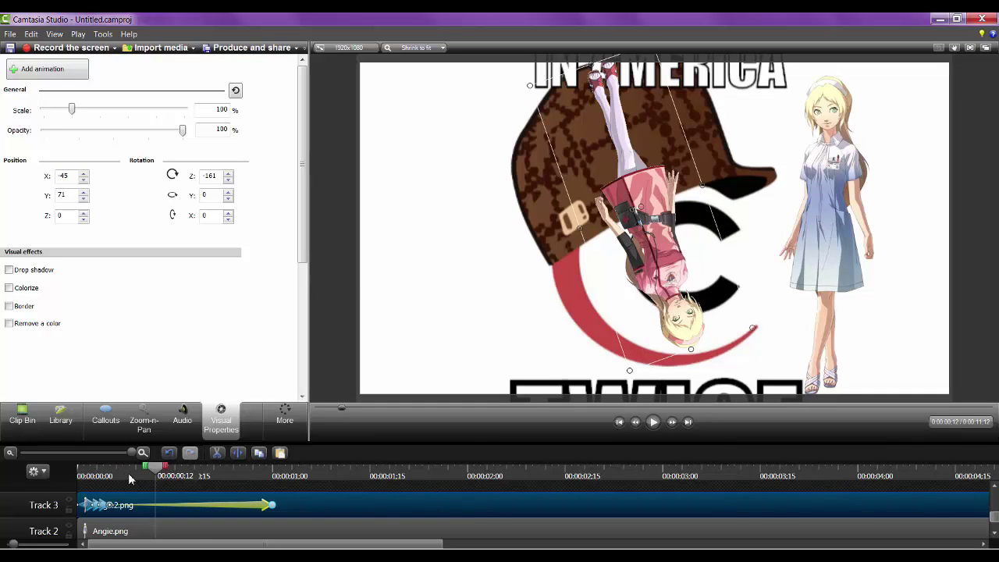
{"action": "left_click", "coordinate": [652, 421]}
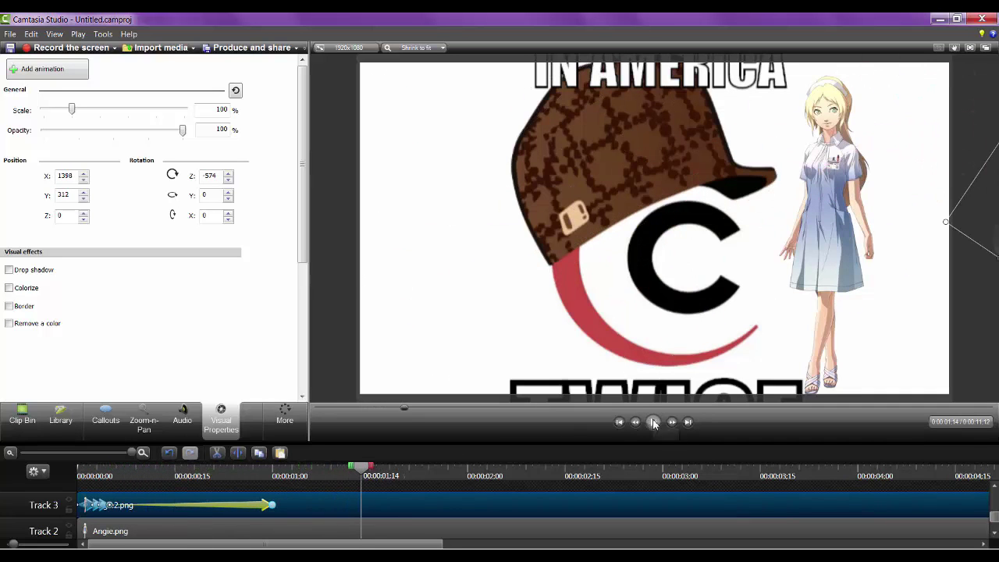
{"action": "left_click", "coordinate": [654, 423]}
Step: Move the playhead to 00:00:00;08 and delete Angie2.png from Track 3
{"action": "left_click", "coordinate": [89, 475]}
{"action": "scroll", "coordinate": [89, 500], "scroll_direction": "down", "scroll_amount": 1}
{"action": "left_click", "coordinate": [105, 499]}
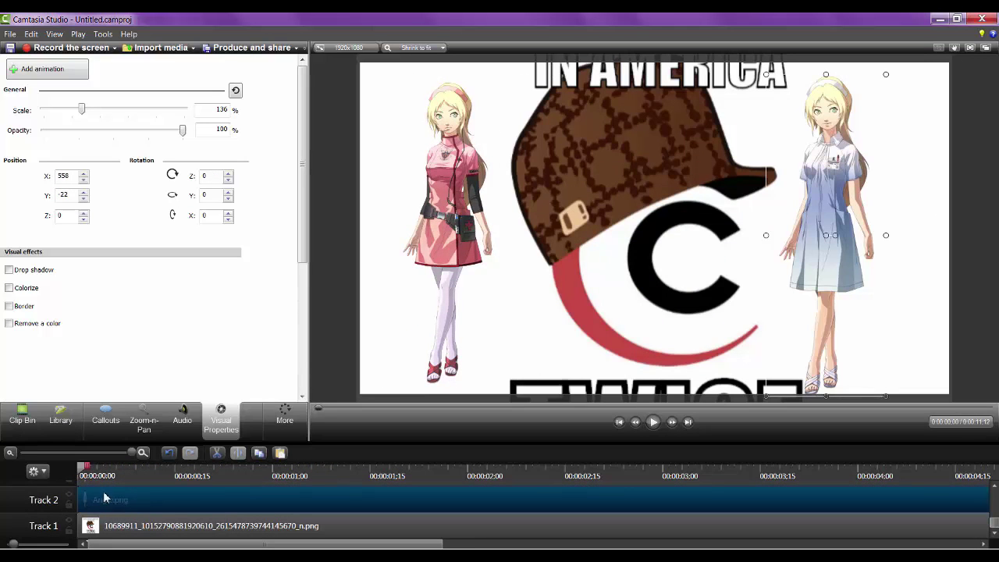
{"action": "left_click_drag", "start_coordinate": [84, 470], "coordinate": [129, 470]}
{"action": "scroll", "coordinate": [156, 507], "scroll_direction": "up", "scroll_amount": 1}
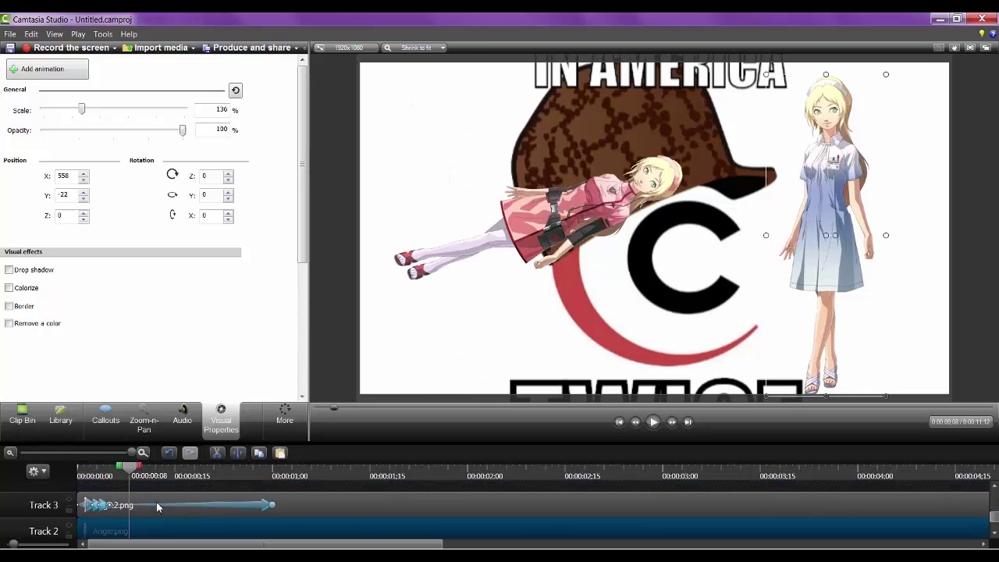
{"action": "left_click", "coordinate": [156, 507]}
{"action": "right_click", "coordinate": [320, 504]}
{"action": "left_click", "coordinate": [354, 339]}
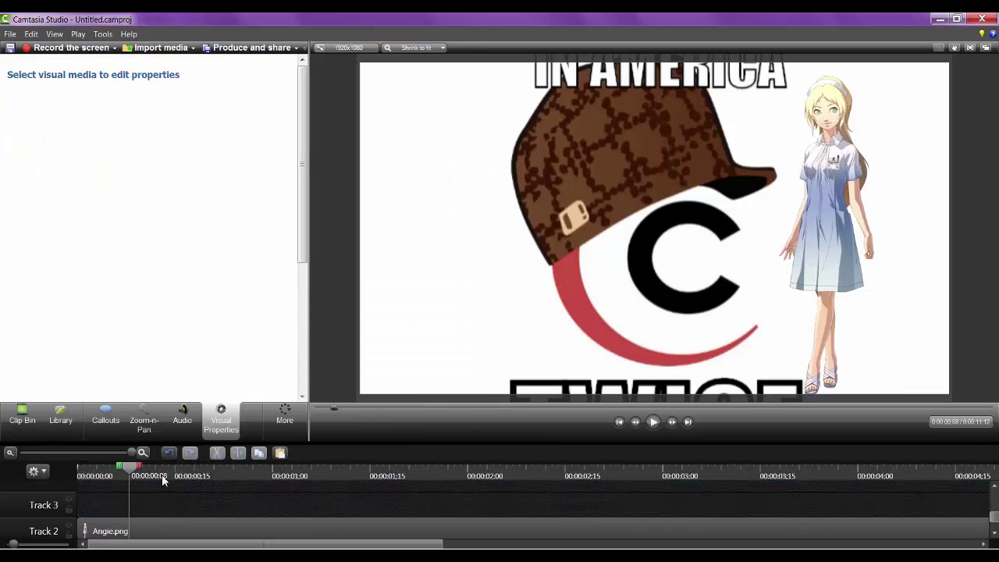
Step: Reposition Angie.png to about X -29, Y -28 near the middle of the canvas
{"action": "scroll", "coordinate": [142, 509], "scroll_direction": "down", "scroll_amount": 1}
{"action": "left_click", "coordinate": [139, 501]}
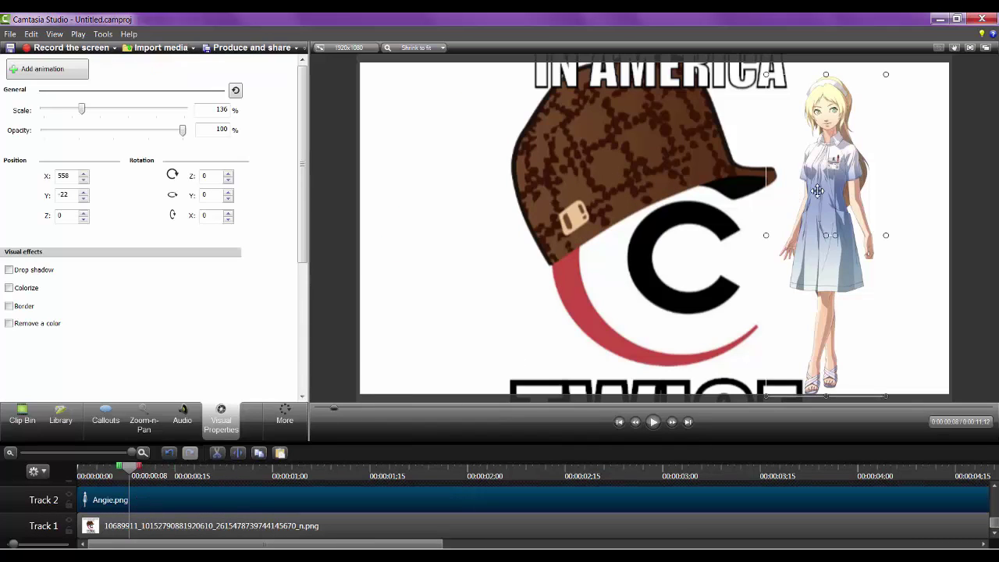
{"action": "left_click_drag", "start_coordinate": [816, 191], "coordinate": [635, 192]}
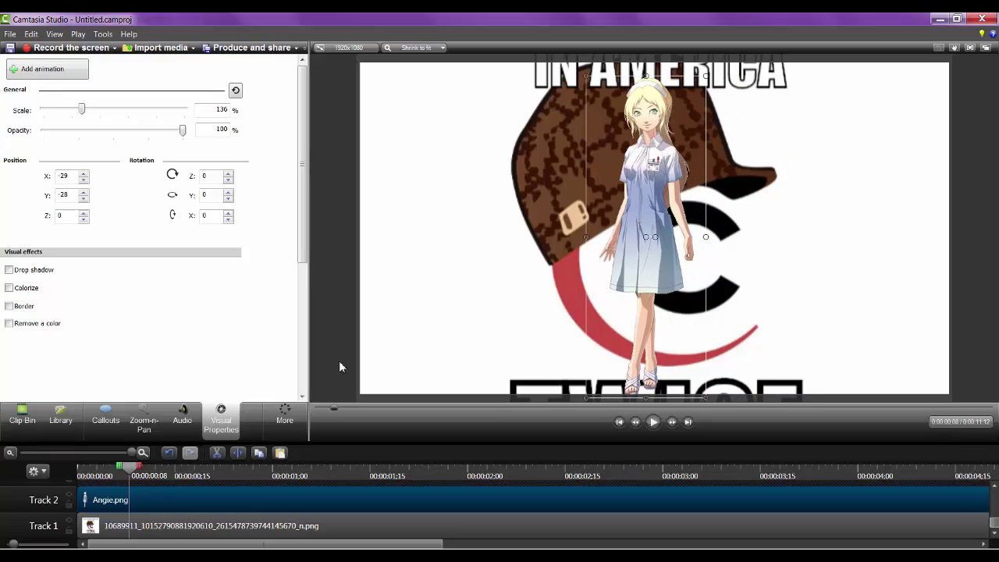
{"action": "left_click", "coordinate": [103, 421]}
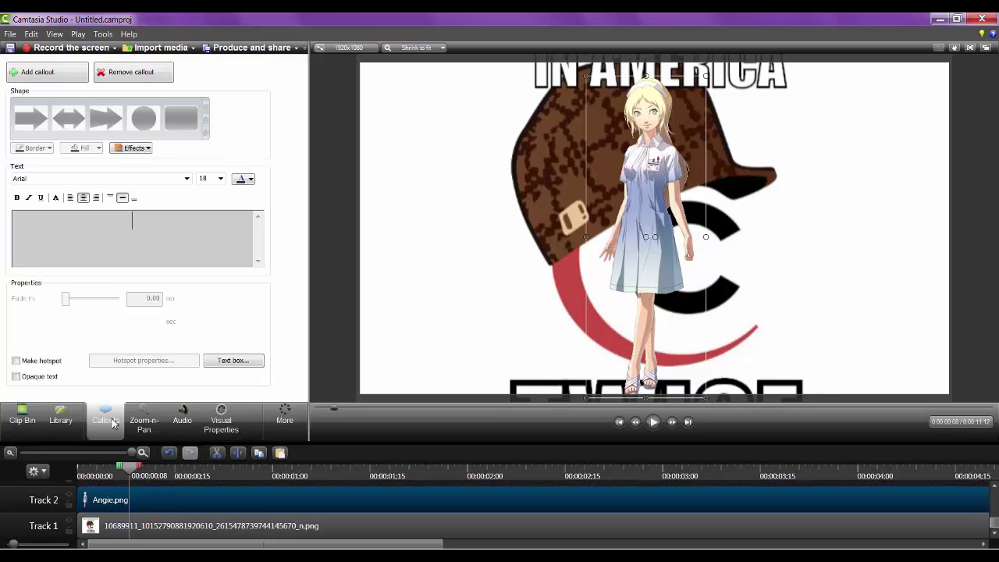
{"action": "left_click", "coordinate": [218, 425]}
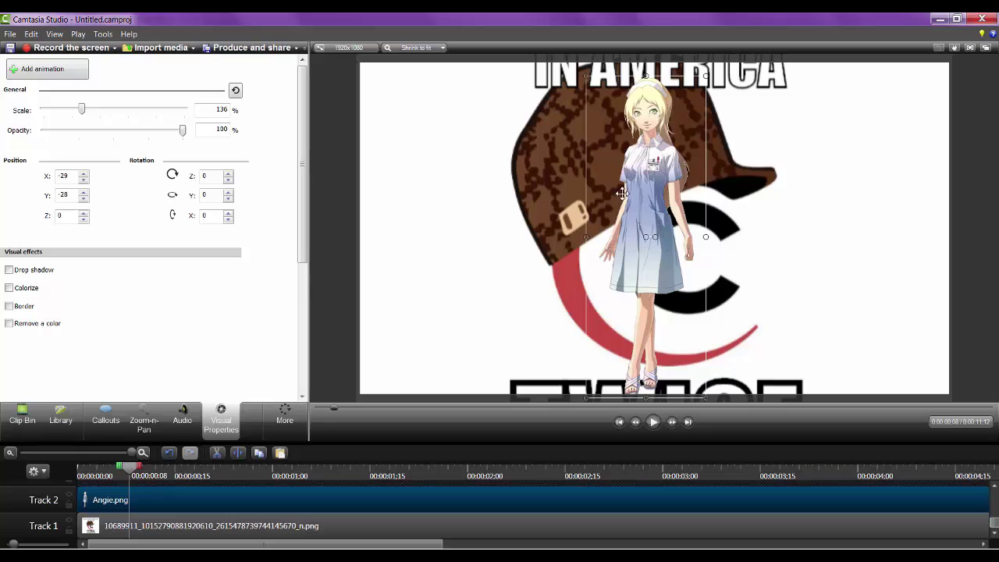
Step: Add Angie.png animations at frames 8 and 10 that squash the character vertically to about Y -104, then stretch it upward to about Y 74
{"action": "left_click", "coordinate": [64, 71]}
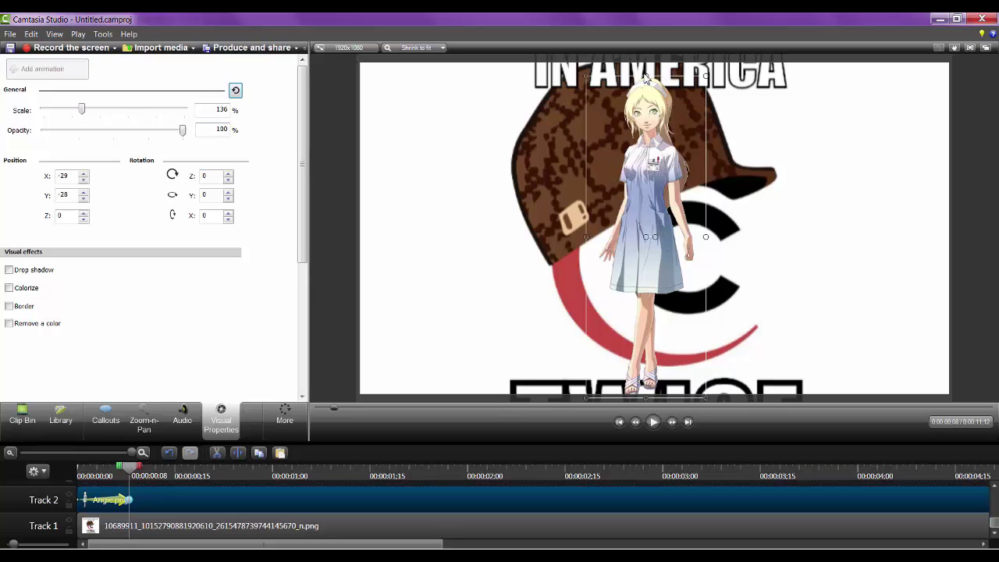
{"action": "left_click_drag", "start_coordinate": [669, 158], "coordinate": [676, 204]}
{"action": "left_click", "coordinate": [672, 421]}
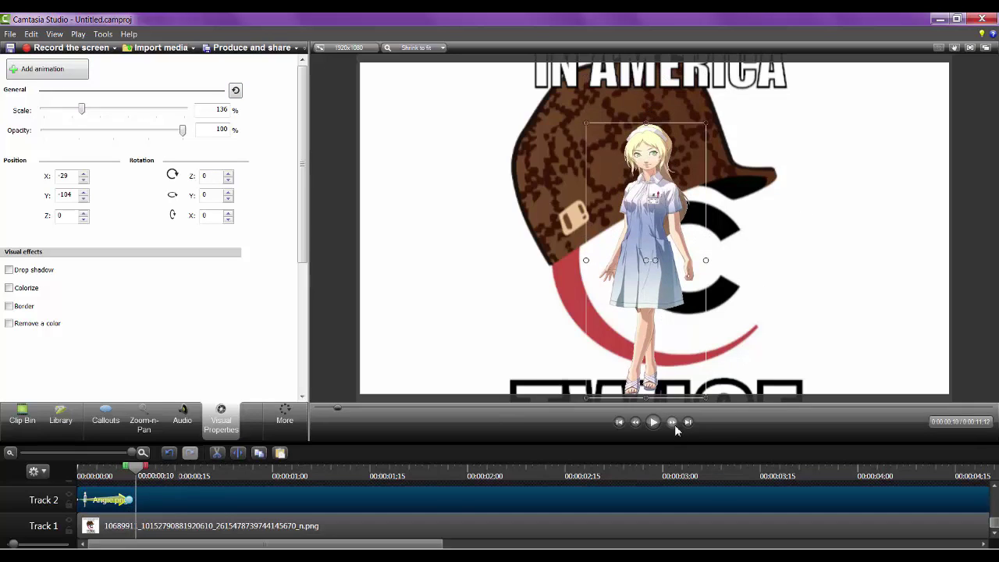
{"action": "left_click", "coordinate": [675, 424]}
{"action": "left_click", "coordinate": [51, 69]}
{"action": "left_click_drag", "start_coordinate": [647, 123], "coordinate": [647, 68]}
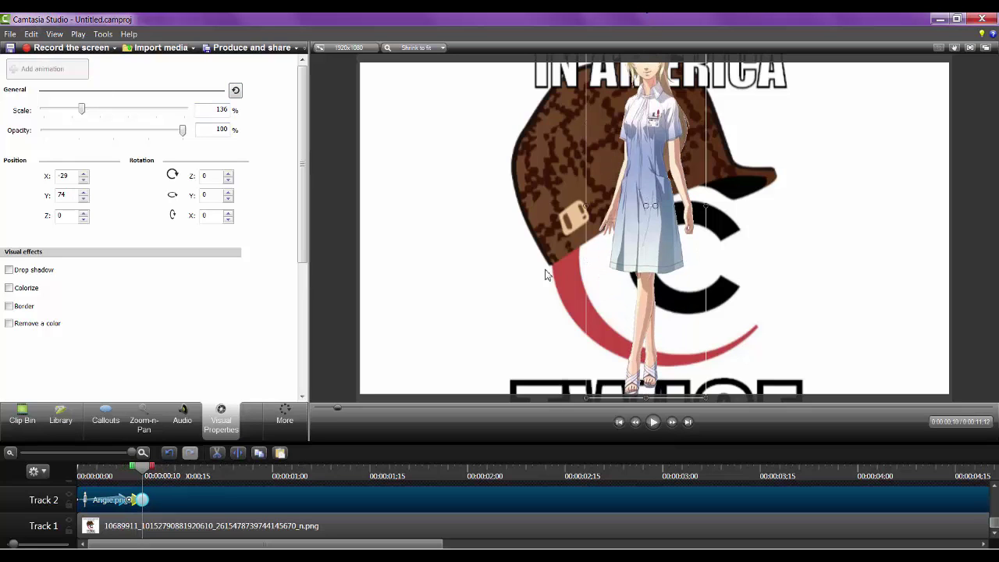
Step: Shorten the first Angie.png animation by starting it later, and give the second one a start of 00:00:00;08 and duration of 00:00:00;03
{"action": "left_click", "coordinate": [119, 501]}
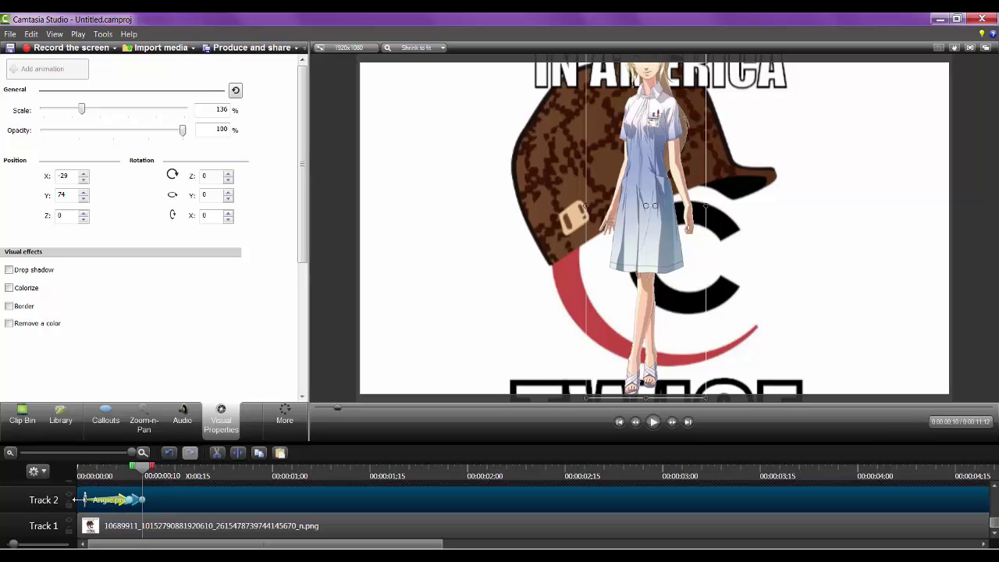
{"action": "left_click_drag", "start_coordinate": [81, 500], "coordinate": [124, 499]}
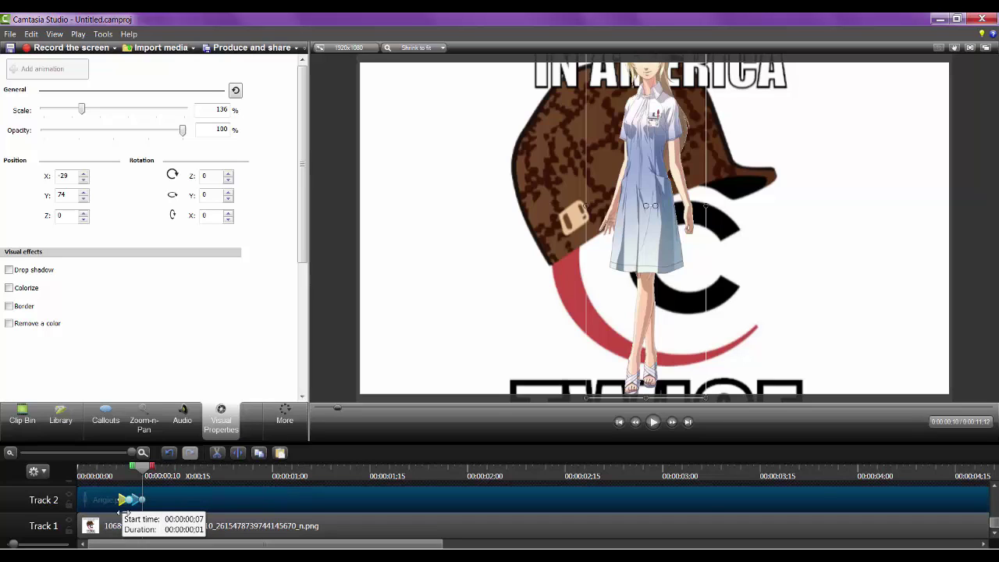
{"action": "left_click_drag", "start_coordinate": [123, 513], "coordinate": [227, 507]}
{"action": "mouse_move", "coordinate": [130, 503]}
{"action": "left_mouse_down"}
{"action": "mouse_move", "coordinate": [112, 502]}
{"action": "mouse_move", "coordinate": [141, 503]}
{"action": "mouse_move", "coordinate": [117, 500]}
{"action": "left_mouse_up"}
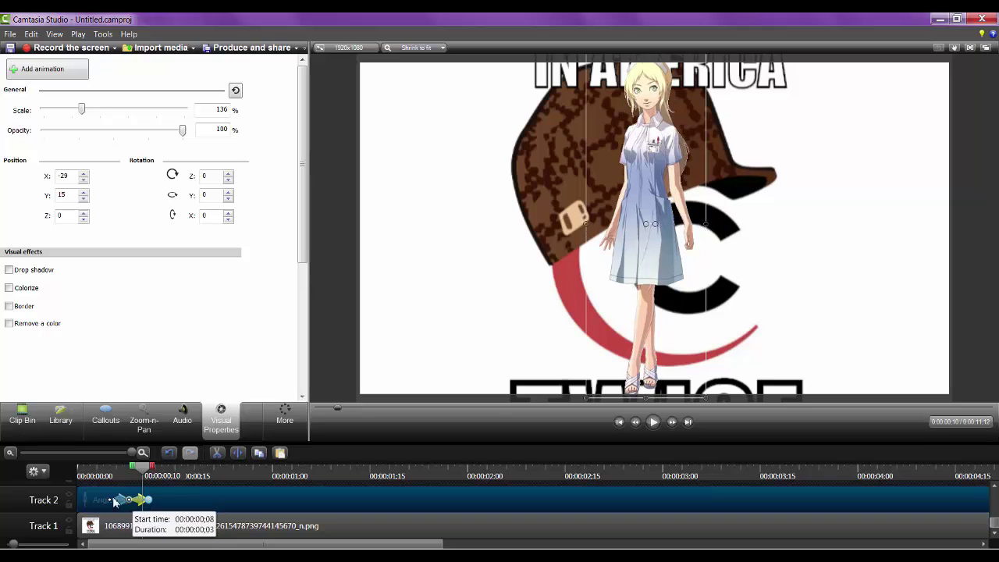
Step: Play back the Angie.png squash-and-stretch animation from the start of the timeline
{"action": "left_click_drag", "start_coordinate": [142, 467], "coordinate": [57, 473]}
{"action": "left_click", "coordinate": [653, 421]}
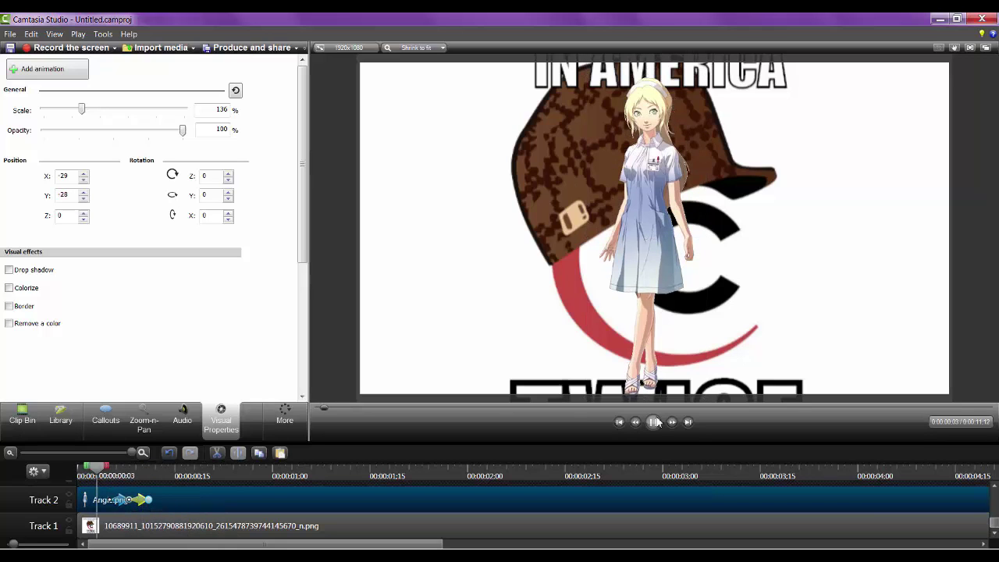
{"action": "left_click", "coordinate": [654, 422]}
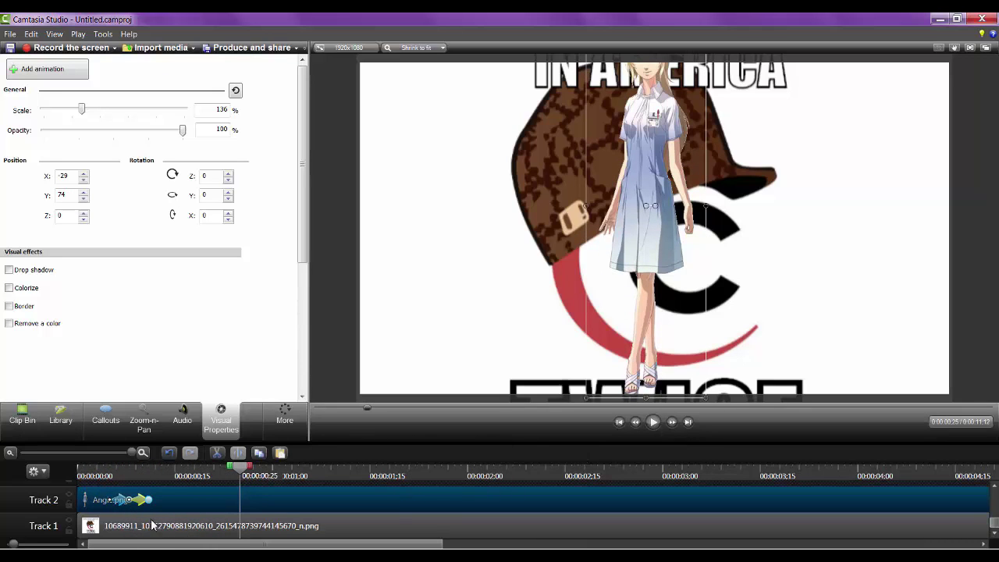
Step: Delete the second Angie.png animation and then remove Angie.png from Track 2
{"action": "right_click", "coordinate": [213, 497]}
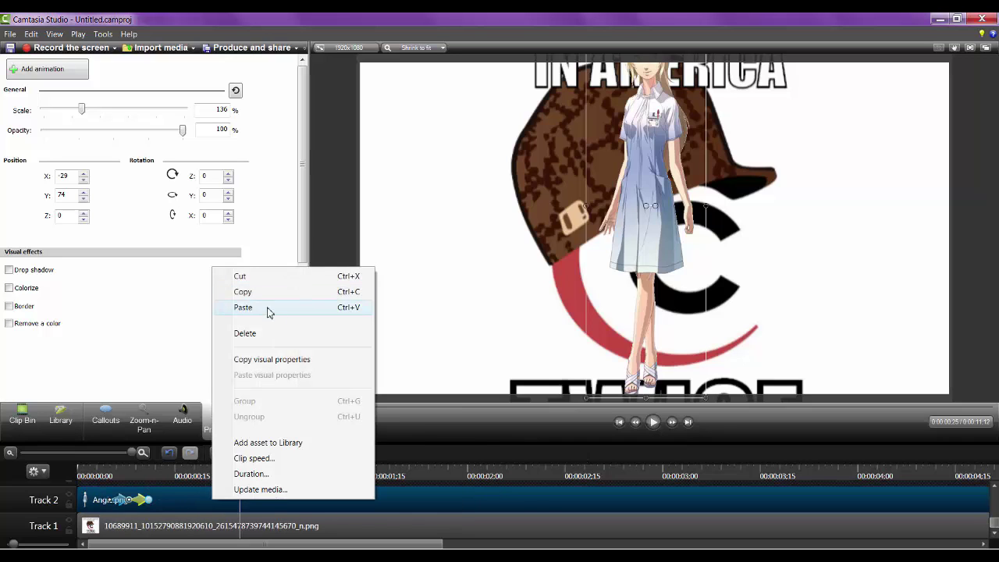
{"action": "left_click", "coordinate": [263, 332]}
{"action": "right_click", "coordinate": [166, 497]}
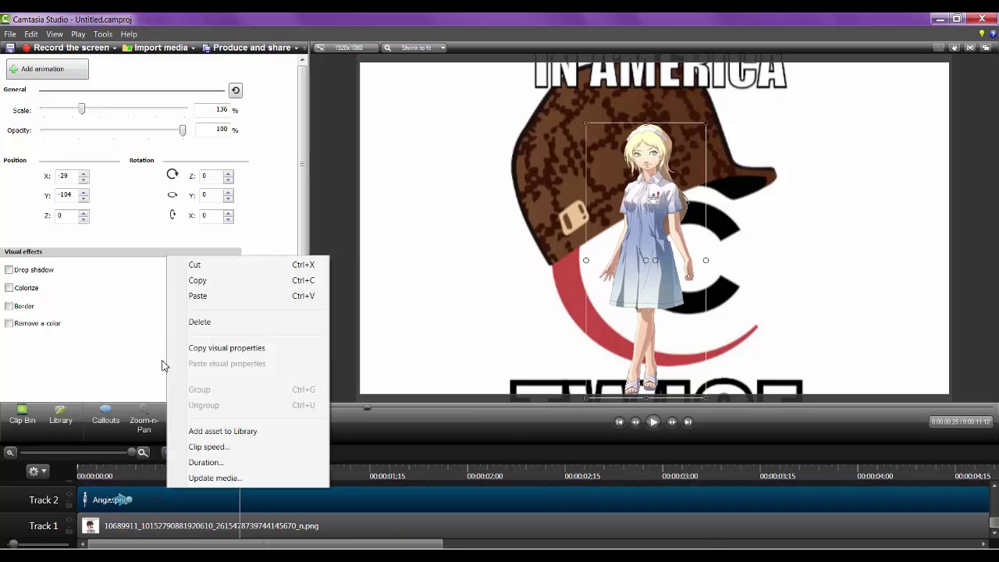
{"action": "left_click", "coordinate": [191, 326]}
Step: Add a filled rounded rectangle callout over the background picture, switching No fill on and back off
{"action": "left_click", "coordinate": [181, 119]}
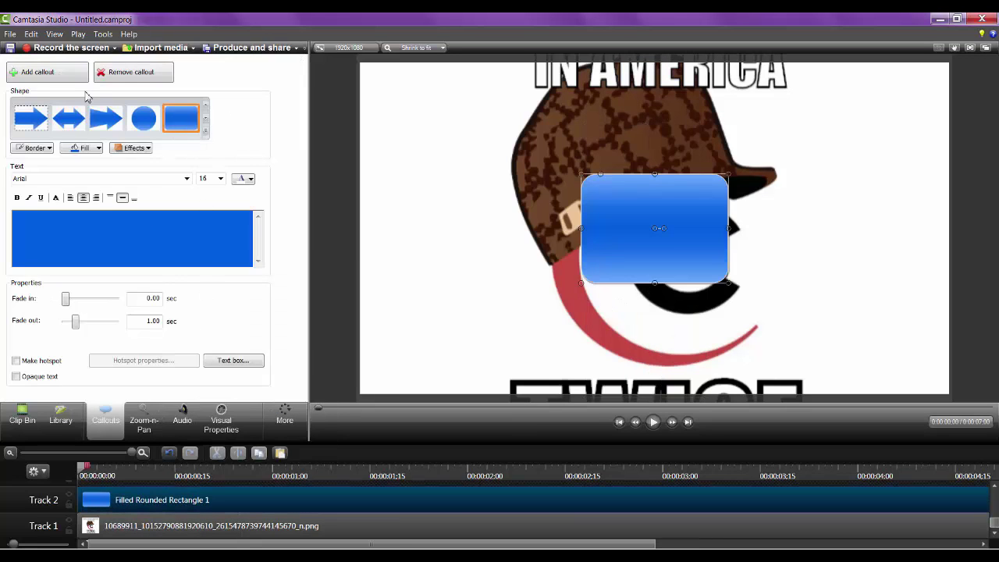
{"action": "left_click", "coordinate": [84, 147]}
{"action": "left_click", "coordinate": [88, 236]}
{"action": "left_click", "coordinate": [91, 149]}
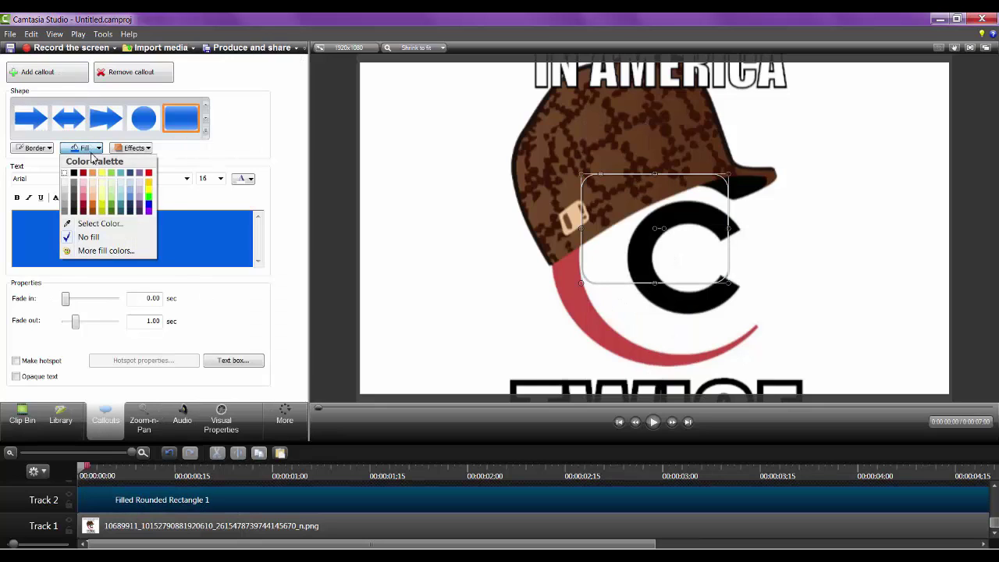
{"action": "left_click", "coordinate": [97, 238]}
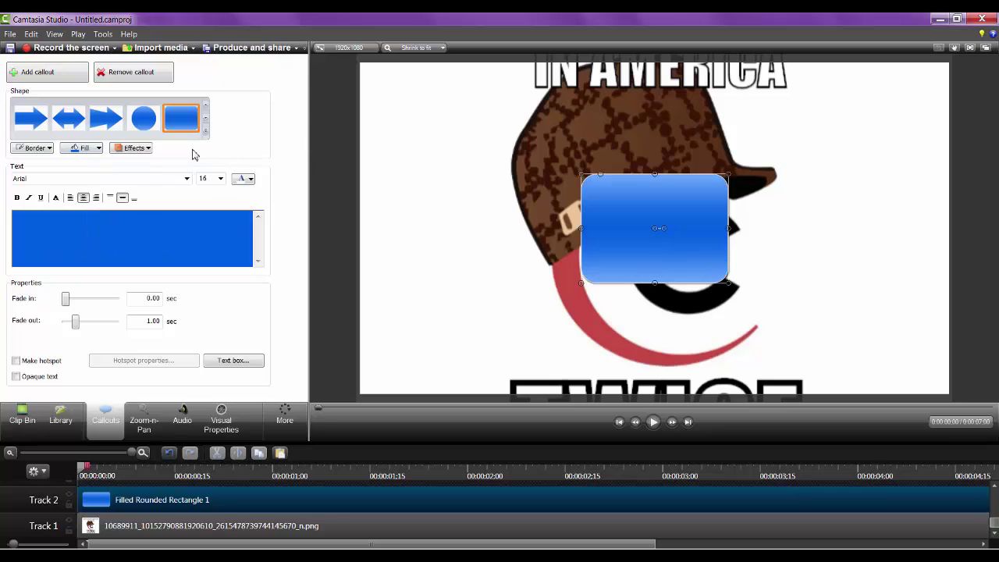
Step: Shift the blue callout slightly left and apply the third, flat-coloured style effect
{"action": "left_click_drag", "start_coordinate": [633, 219], "coordinate": [592, 226]}
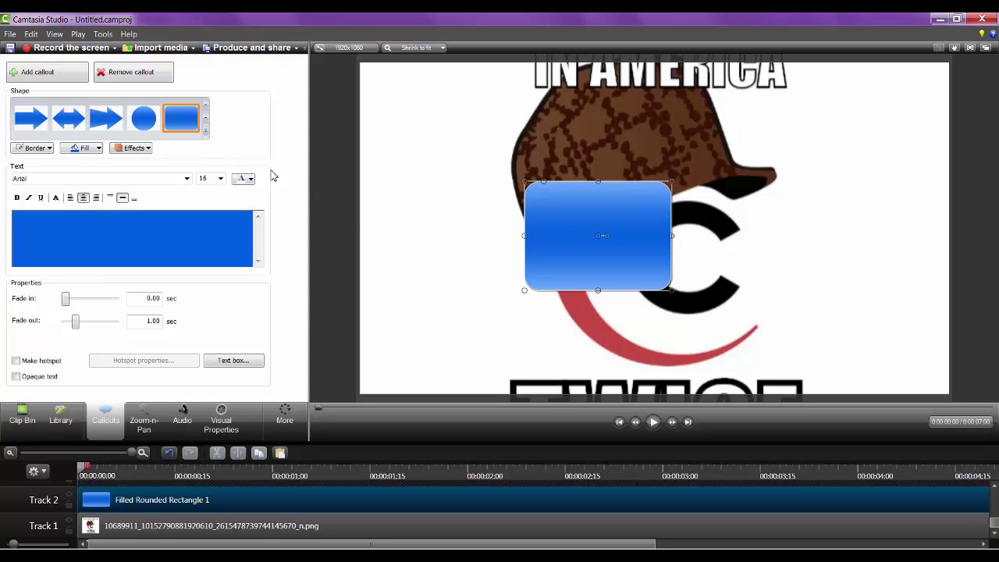
{"action": "left_click", "coordinate": [146, 150]}
{"action": "mouse_move", "coordinate": [153, 178]}
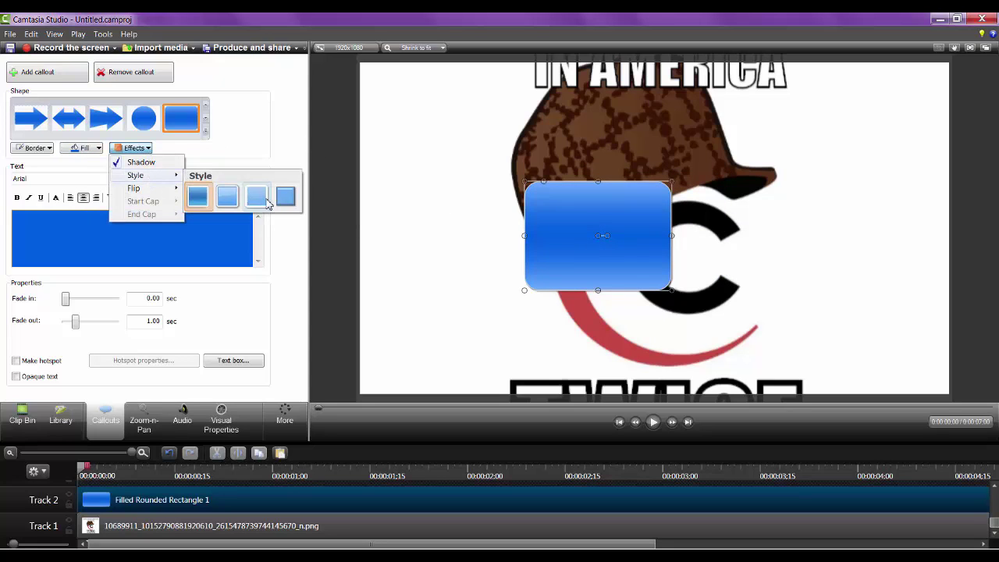
{"action": "left_click", "coordinate": [266, 204]}
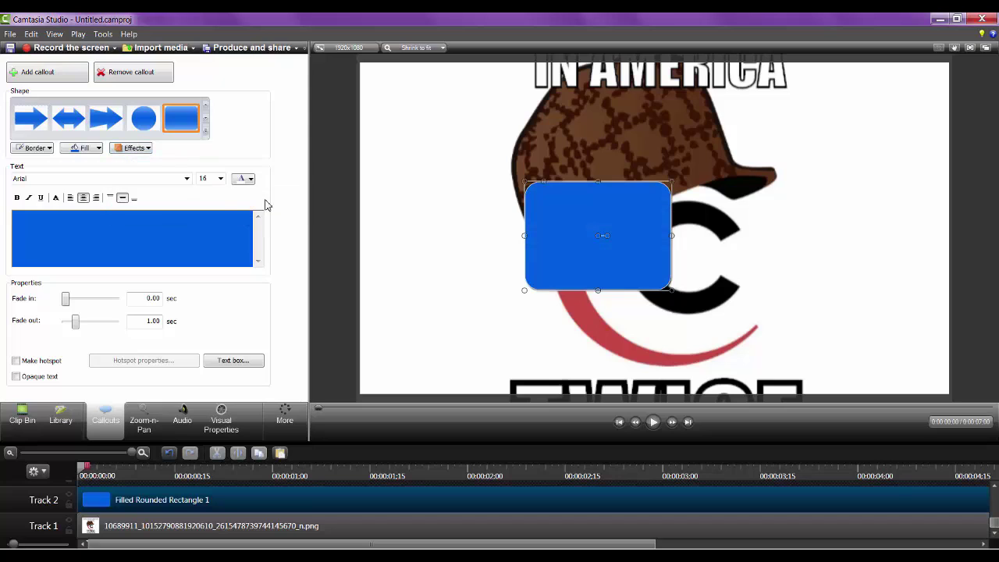
Step: Try dark red and then black as the callout's fill colour
{"action": "left_click", "coordinate": [95, 150]}
{"action": "key", "text": "Escape"}
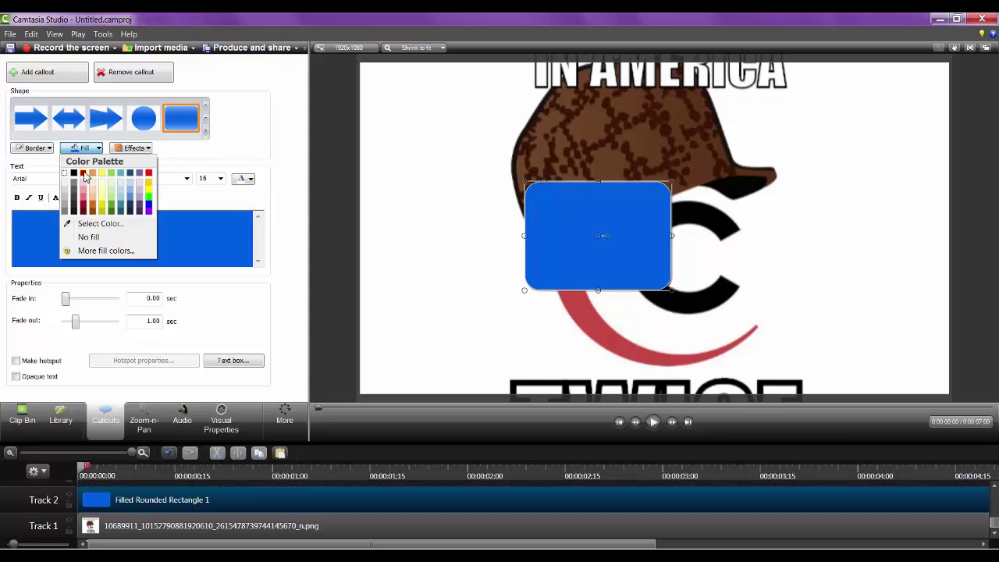
{"action": "left_click", "coordinate": [83, 176]}
{"action": "left_click", "coordinate": [92, 151]}
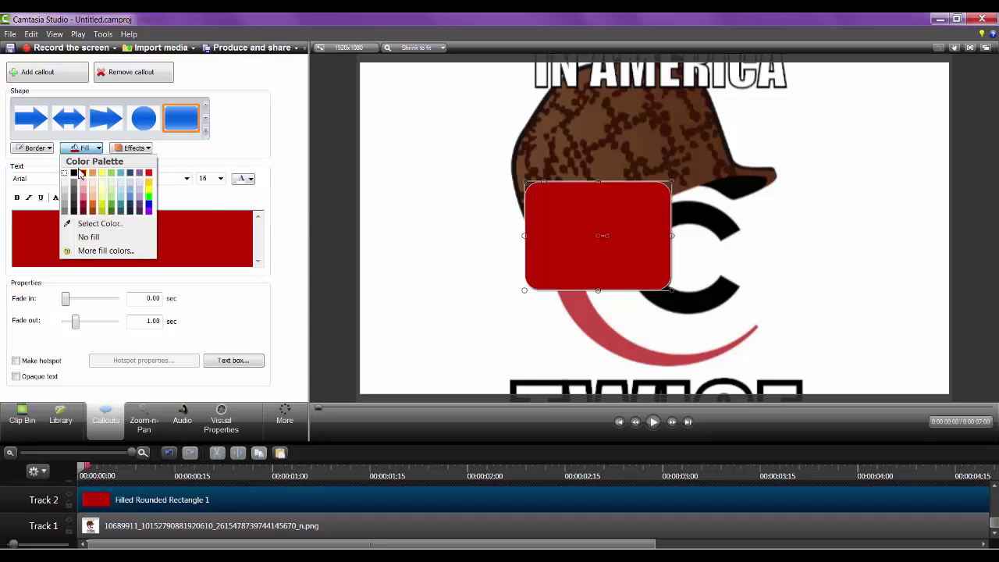
{"action": "left_click", "coordinate": [71, 170]}
Step: Set the rounded rectangle callout to No fill and No border
{"action": "left_click", "coordinate": [78, 150]}
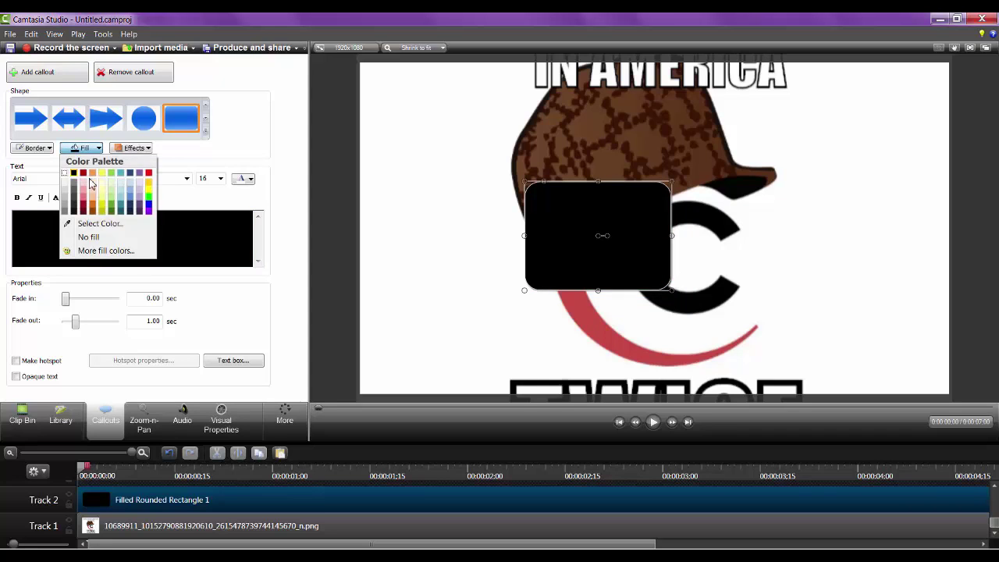
{"action": "left_click", "coordinate": [86, 237]}
{"action": "left_click", "coordinate": [35, 149]}
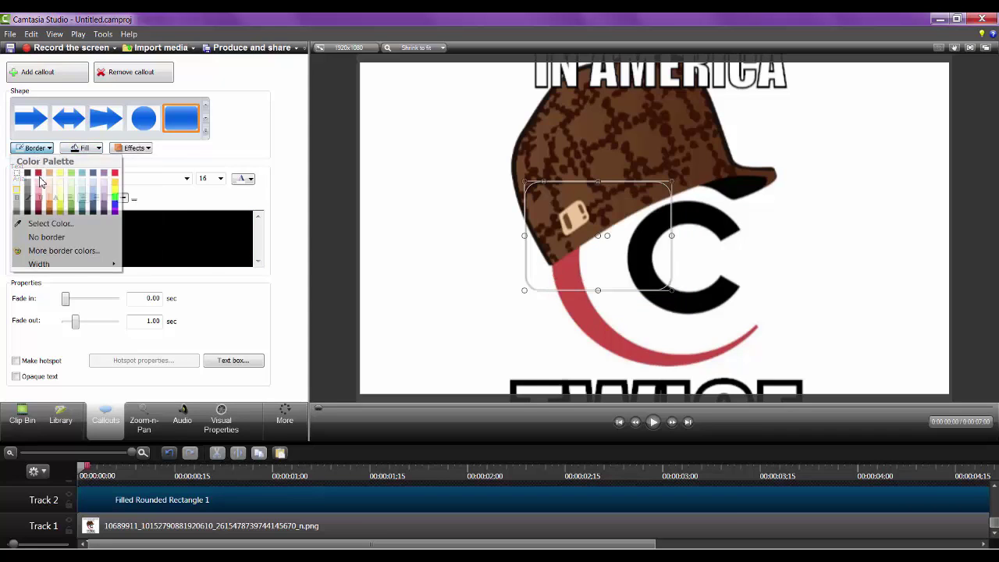
{"action": "left_click", "coordinate": [47, 237]}
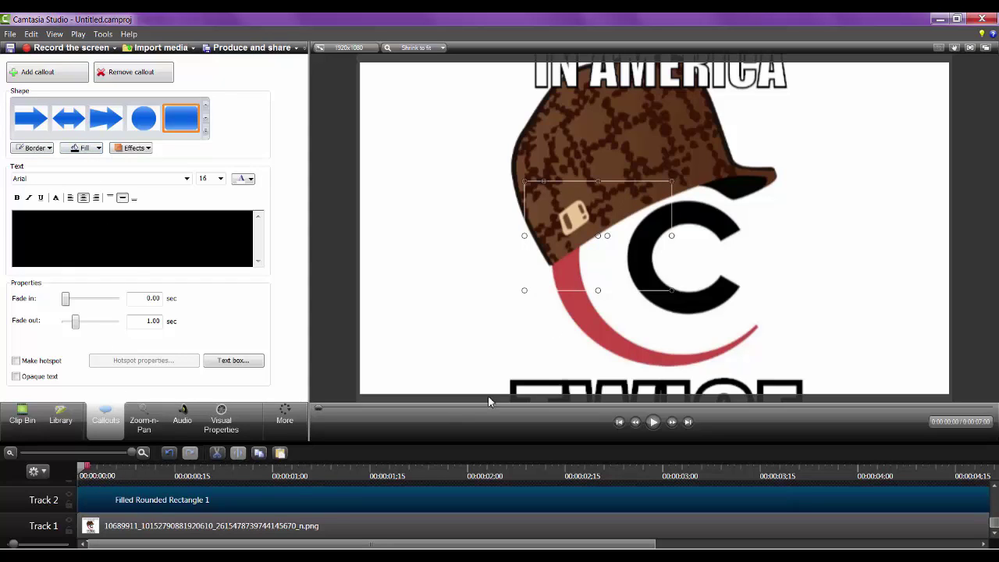
Step: Move the callout to the empty area left of the hat and set its text colour to black
{"action": "left_click_drag", "start_coordinate": [548, 241], "coordinate": [408, 240]}
{"action": "left_click", "coordinate": [245, 180]}
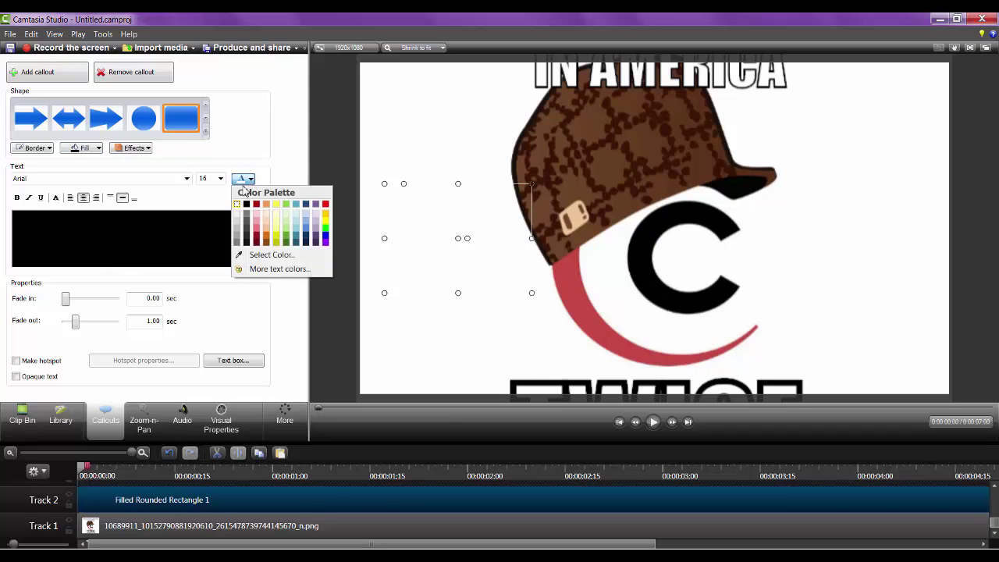
{"action": "left_click", "coordinate": [246, 205]}
Step: Change the callout's fill colour to white, then reapply No fill
{"action": "left_click", "coordinate": [70, 150]}
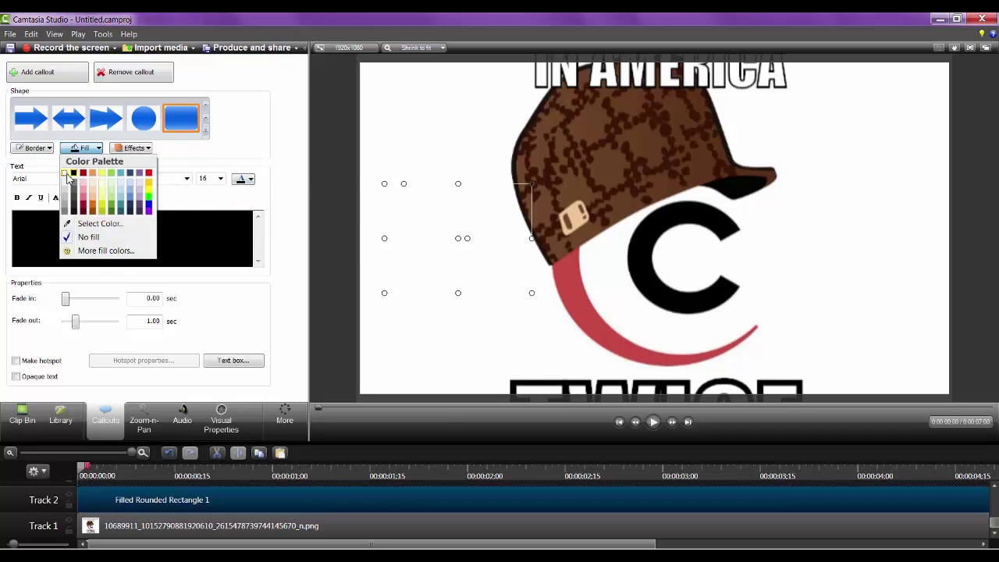
{"action": "left_click", "coordinate": [67, 174]}
{"action": "left_click", "coordinate": [82, 148]}
{"action": "left_click", "coordinate": [95, 237]}
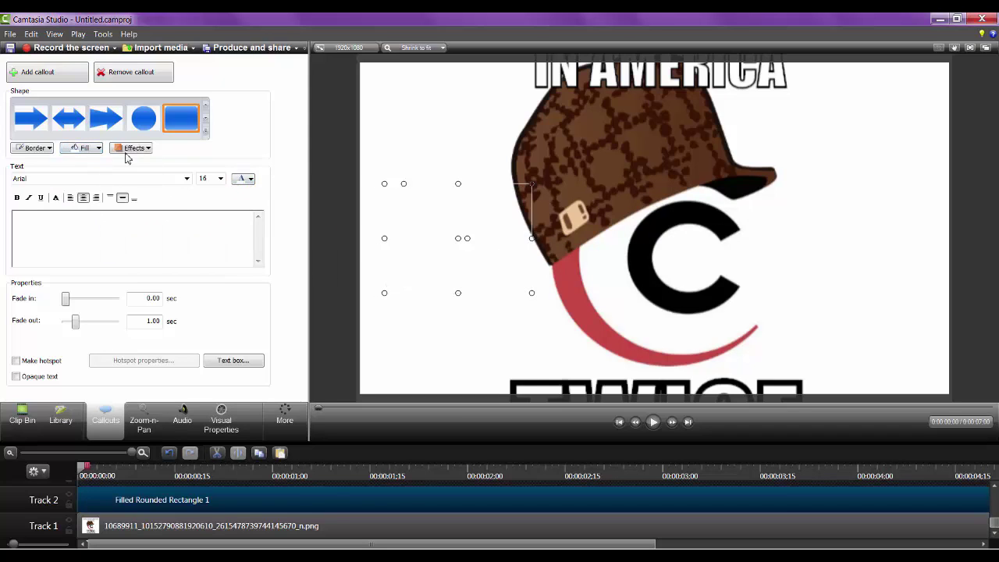
Step: Turn off the Shadow effect on the rounded rectangle callout
{"action": "left_click", "coordinate": [129, 149]}
{"action": "left_click", "coordinate": [99, 148]}
{"action": "left_click", "coordinate": [143, 150]}
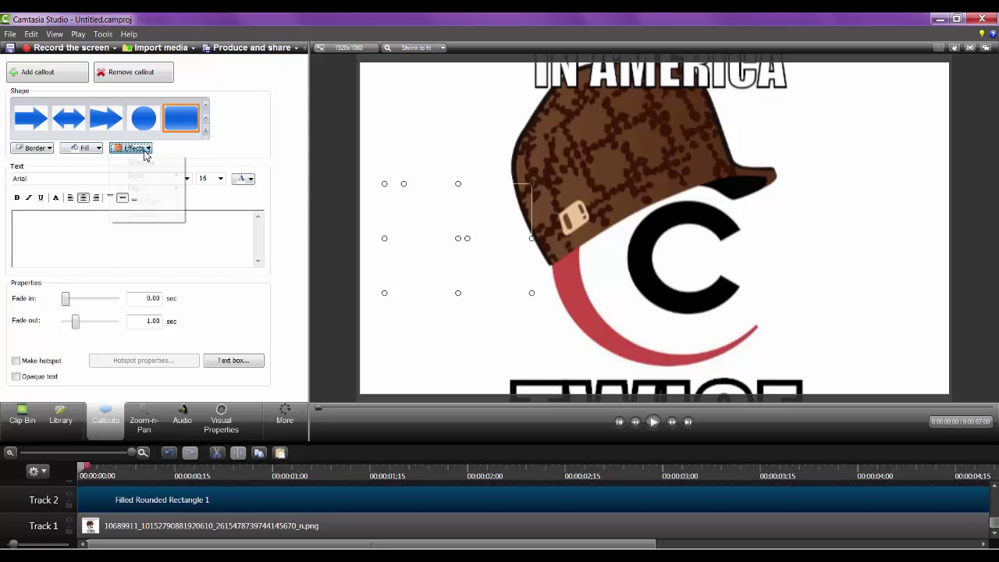
{"action": "left_click", "coordinate": [143, 164]}
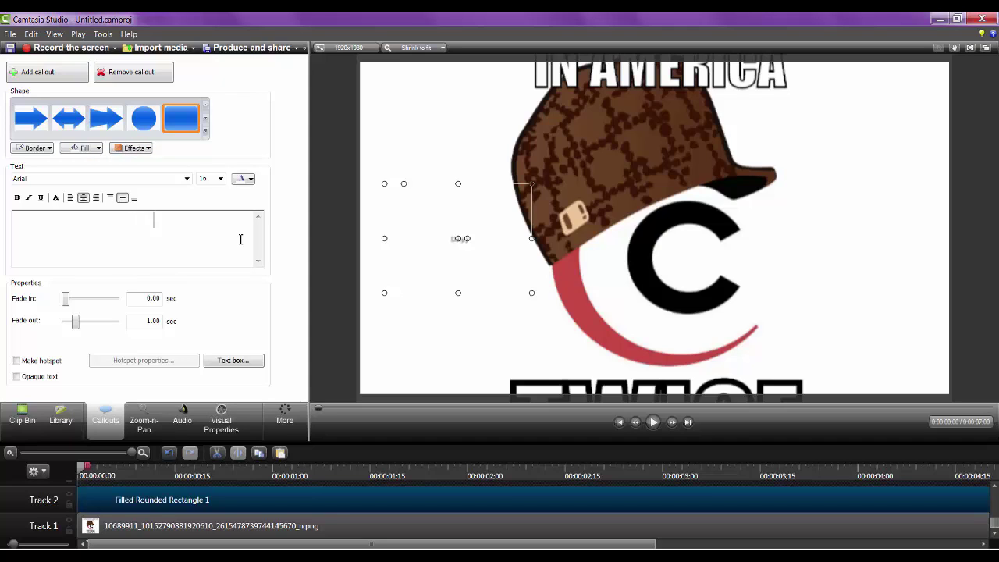
Step: Enter "Derpy Derp" as the rounded rectangle callout's text and set the text colour to black
{"action": "type", "text": "Ste"}
{"action": "key", "text": "ctrl+a"}
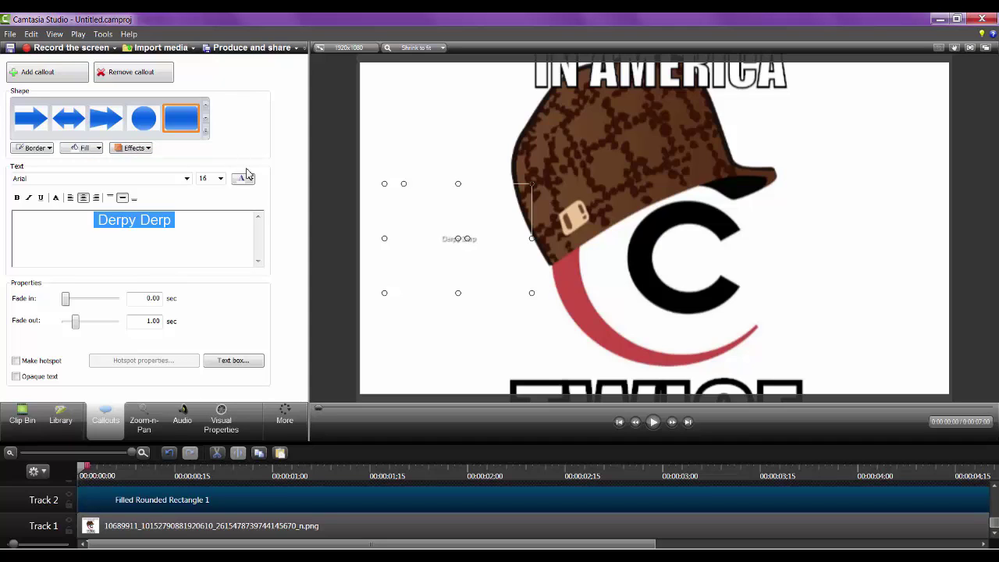
{"action": "left_click", "coordinate": [244, 179]}
{"action": "left_click", "coordinate": [241, 204]}
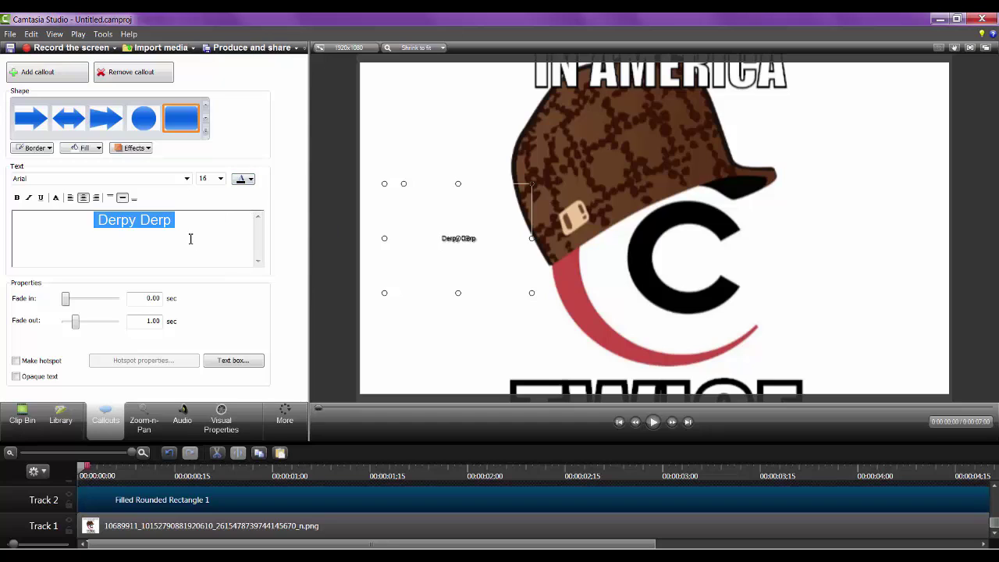
Step: Turn off the callout's shadow effect and set the "Derpy Derp" text size to 48
{"action": "left_click", "coordinate": [131, 148]}
{"action": "left_click", "coordinate": [139, 170]}
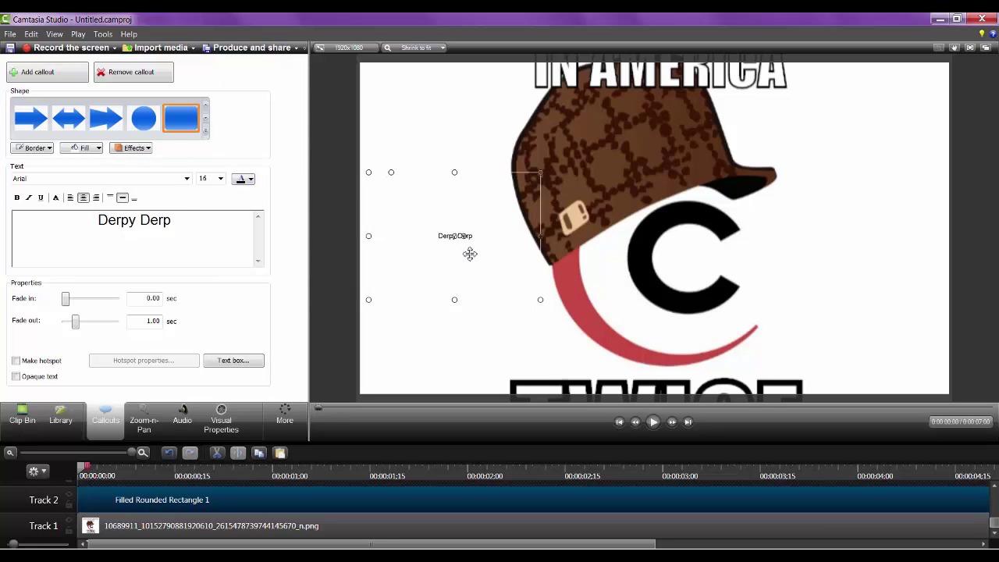
{"action": "triple_click", "coordinate": [206, 236]}
{"action": "left_click", "coordinate": [220, 178]}
{"action": "left_click", "coordinate": [209, 311]}
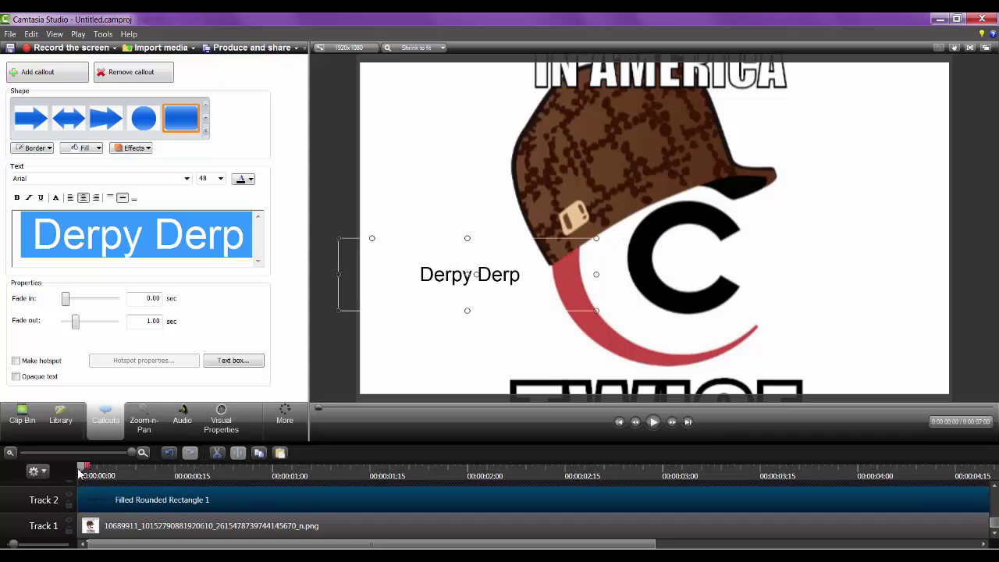
Step: Add an animation to the callout at 0:00:00;07, rotate it to about 545 degrees around Z, and preview it from the start
{"action": "left_click_drag", "start_coordinate": [79, 474], "coordinate": [122, 473]}
{"action": "left_click", "coordinate": [220, 421]}
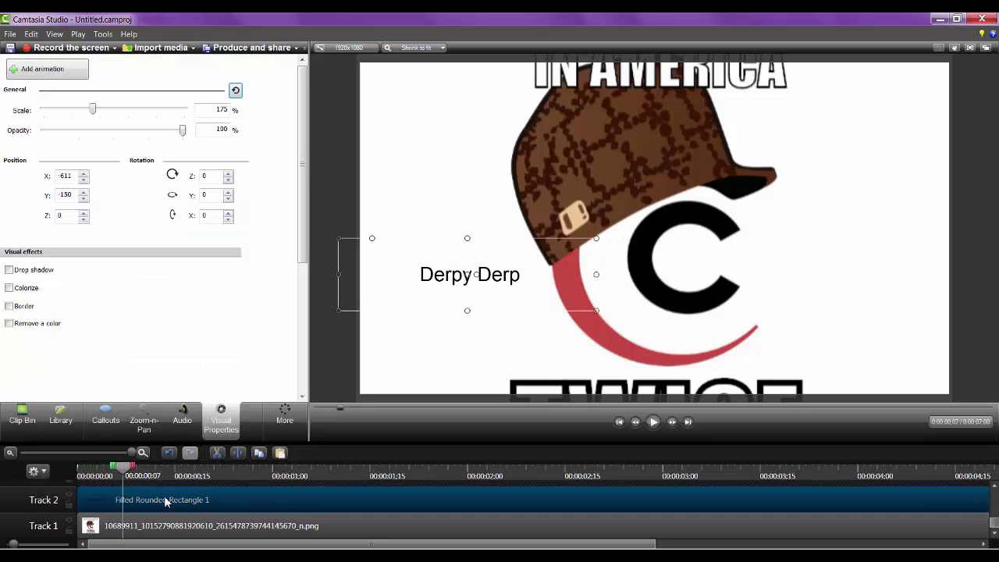
{"action": "left_click", "coordinate": [62, 75]}
{"action": "left_click_drag", "start_coordinate": [477, 275], "coordinate": [242, 294]}
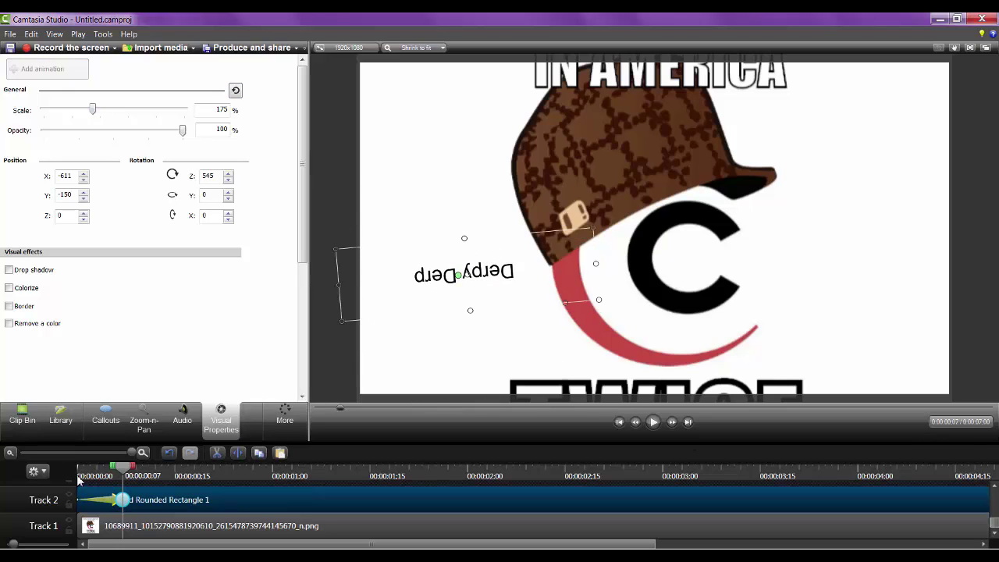
{"action": "mouse_move", "coordinate": [78, 475]}
{"action": "left_mouse_down"}
{"action": "mouse_move", "coordinate": [109, 475]}
{"action": "mouse_move", "coordinate": [79, 474]}
{"action": "left_mouse_up"}
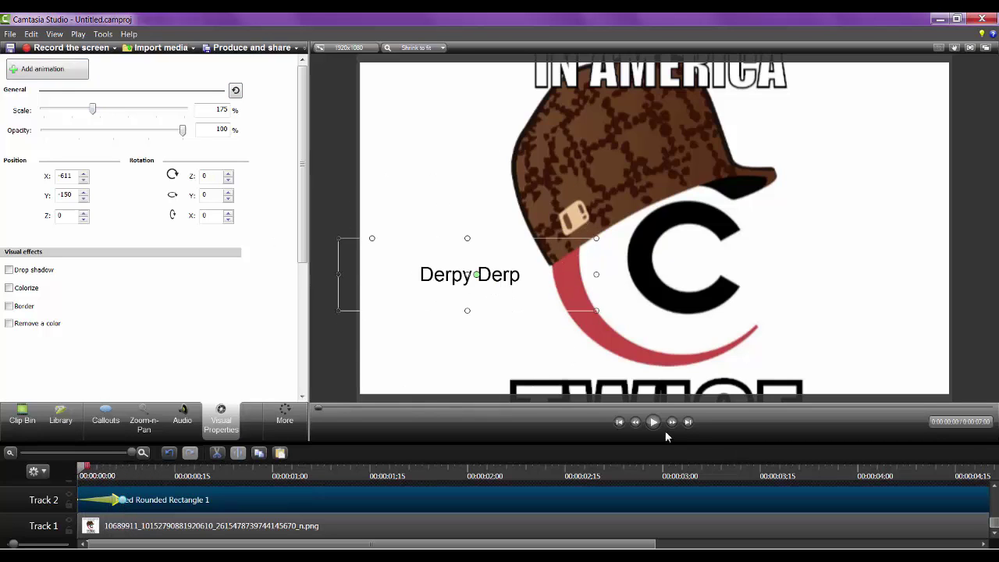
{"action": "left_click", "coordinate": [656, 427]}
{"action": "left_click", "coordinate": [656, 427]}
Step: Move the rotated callout at 0:00:00;07 to the empty area right of the C, about X 574, Y -124, and preview the motion
{"action": "left_click", "coordinate": [124, 478]}
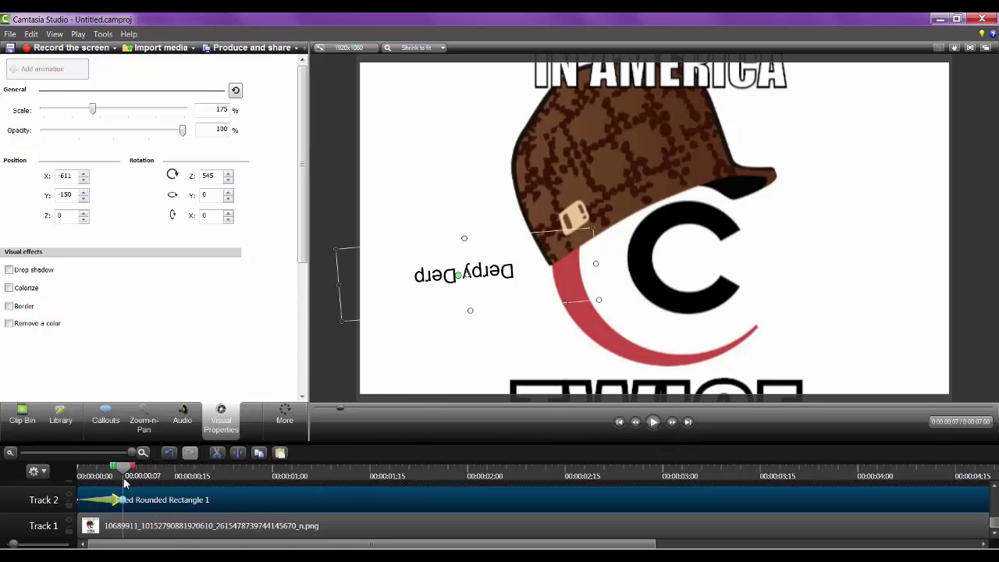
{"action": "left_click_drag", "start_coordinate": [432, 266], "coordinate": [795, 259]}
{"action": "left_click_drag", "start_coordinate": [123, 471], "coordinate": [60, 474]}
{"action": "left_click", "coordinate": [659, 421]}
{"action": "left_click", "coordinate": [658, 423]}
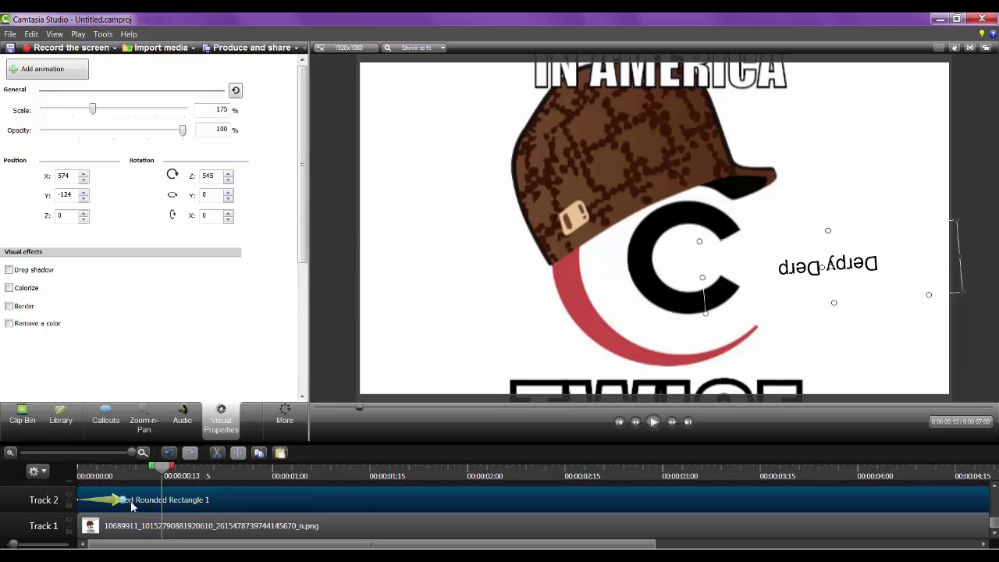
Step: Undo the callout's move, its rotation and the added animation, and return the playhead to 0:00:00;07
{"action": "key", "text": "ctrl+z"}
{"action": "key", "text": "ctrl+z"}
{"action": "key", "text": "ctrl+z"}
{"action": "left_click", "coordinate": [123, 477]}
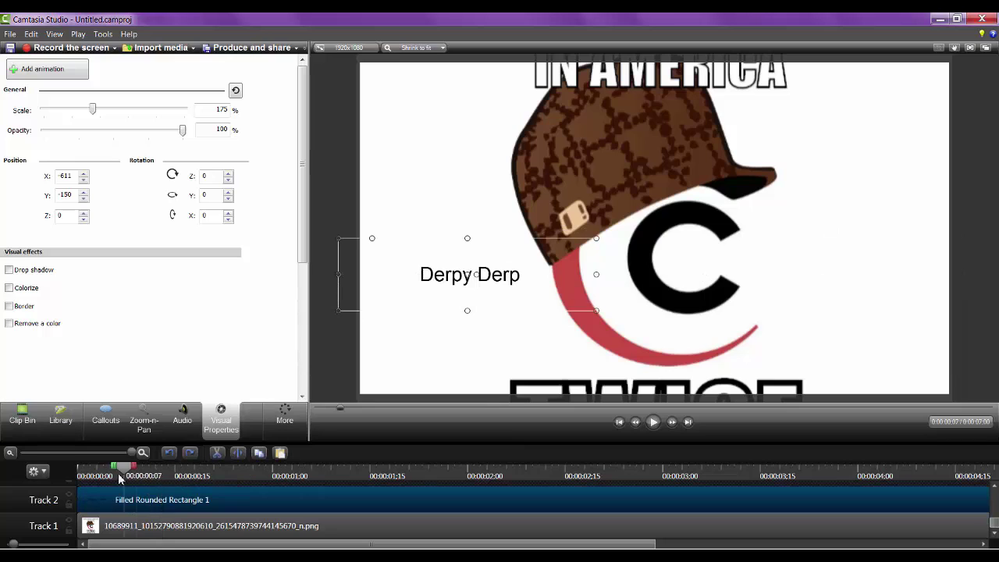
Step: Try adding an animation at the very start of the callout, preview it, and remove it
{"action": "left_click_drag", "start_coordinate": [119, 475], "coordinate": [76, 479]}
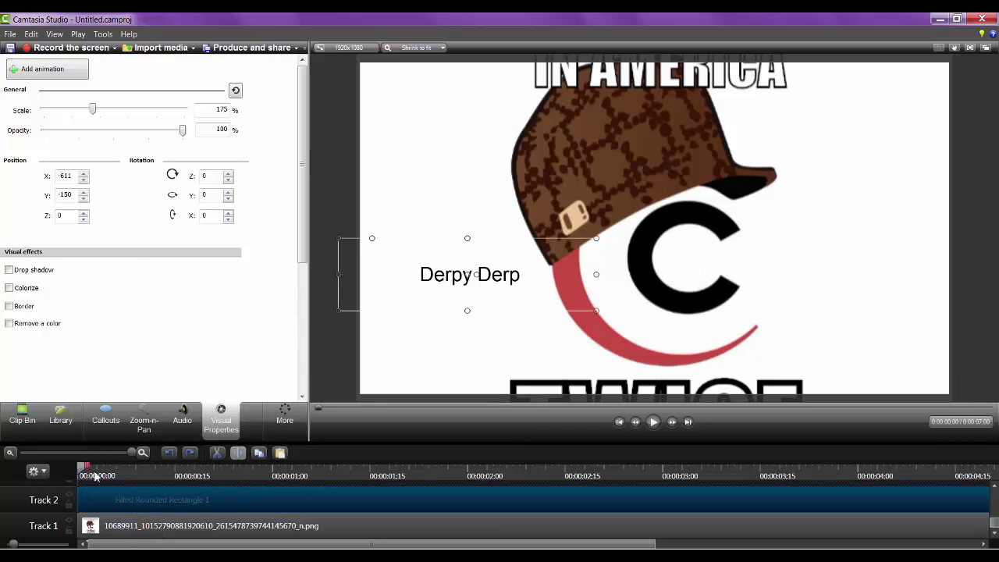
{"action": "left_click", "coordinate": [48, 62]}
{"action": "left_click", "coordinate": [653, 421]}
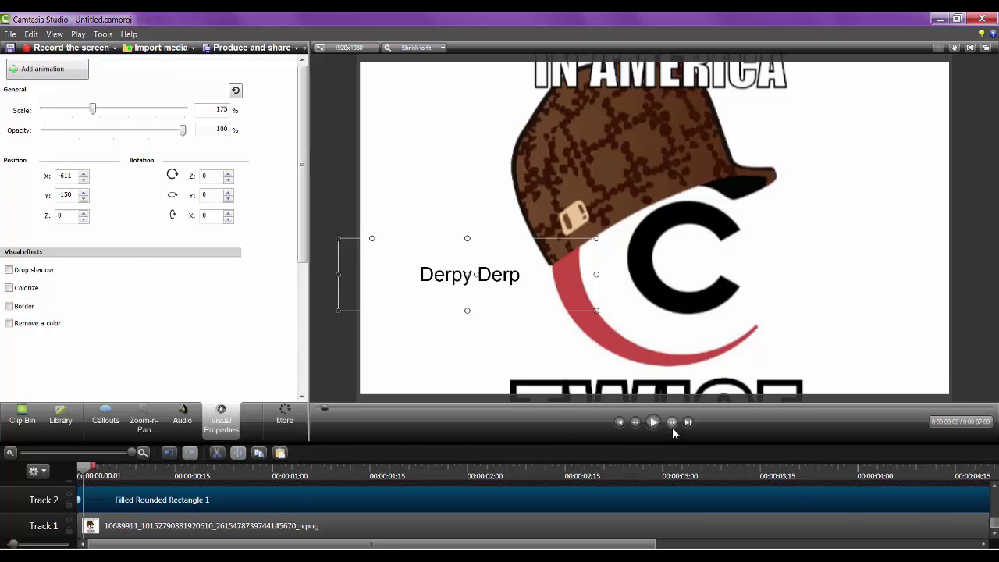
{"action": "right_click", "coordinate": [115, 500]}
{"action": "left_click", "coordinate": [145, 319]}
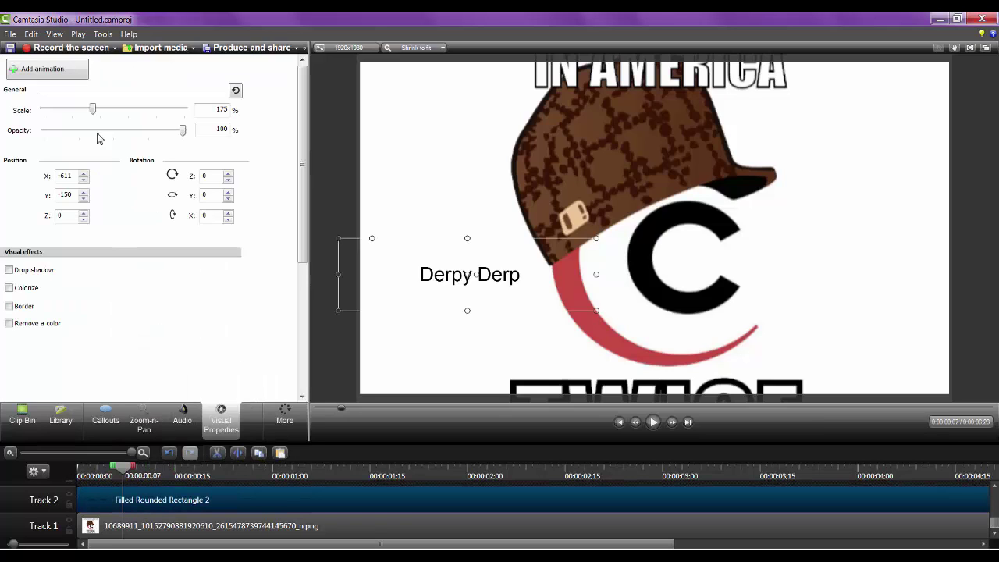
Step: Add a callout animation at 0:00:00;07, stretching it taller and wider to about 377% scale and moving it to about X -555, Y -219
{"action": "left_click", "coordinate": [75, 69]}
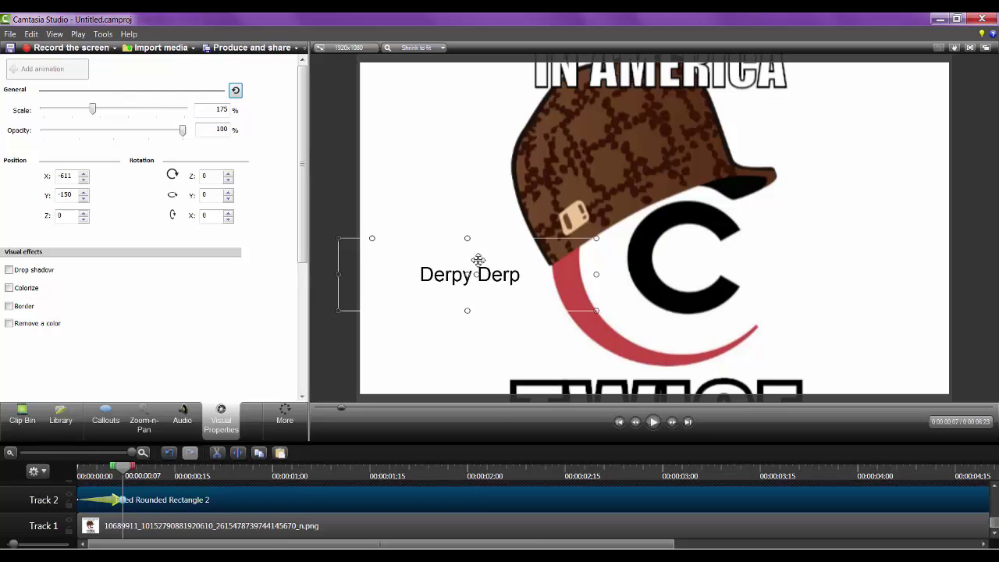
{"action": "left_click_drag", "start_coordinate": [466, 238], "coordinate": [470, 129]}
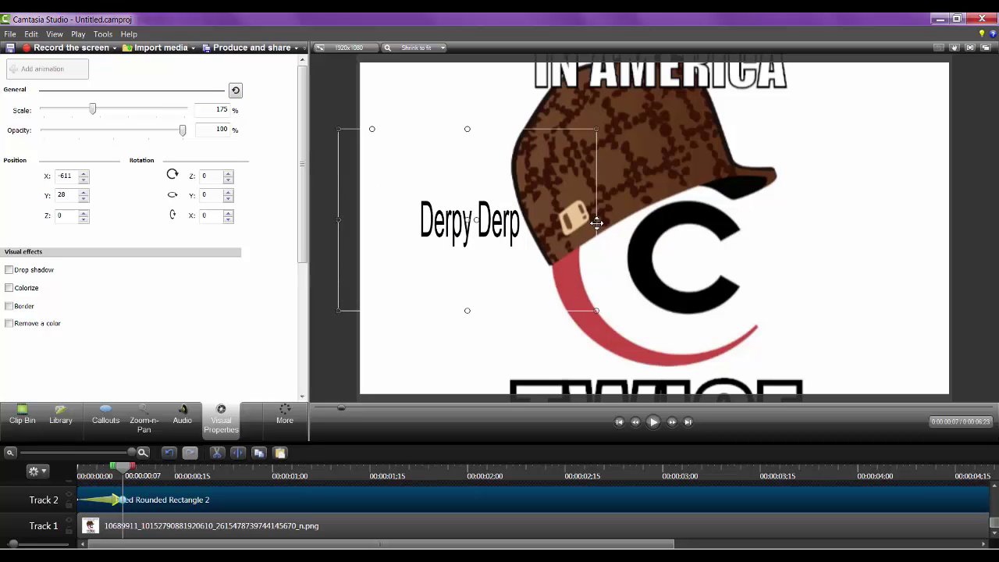
{"action": "left_click_drag", "start_coordinate": [596, 220], "coordinate": [895, 199]}
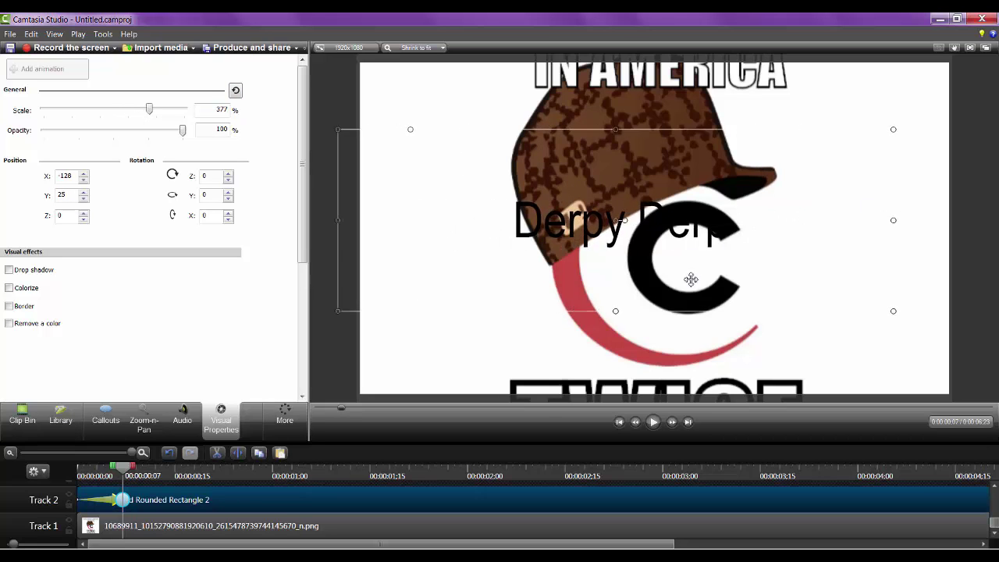
{"action": "left_click_drag", "start_coordinate": [679, 261], "coordinate": [540, 334]}
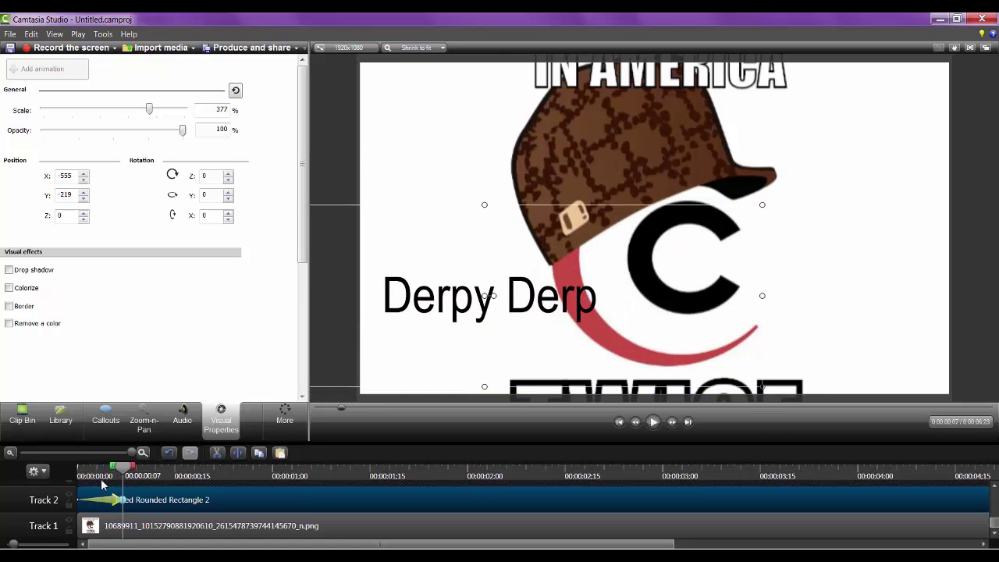
Step: Preview the callout's enlarging animation from the start of the timeline, and bring up the screen recorder window
{"action": "left_click_drag", "start_coordinate": [102, 479], "coordinate": [73, 482]}
{"action": "left_click", "coordinate": [652, 425]}
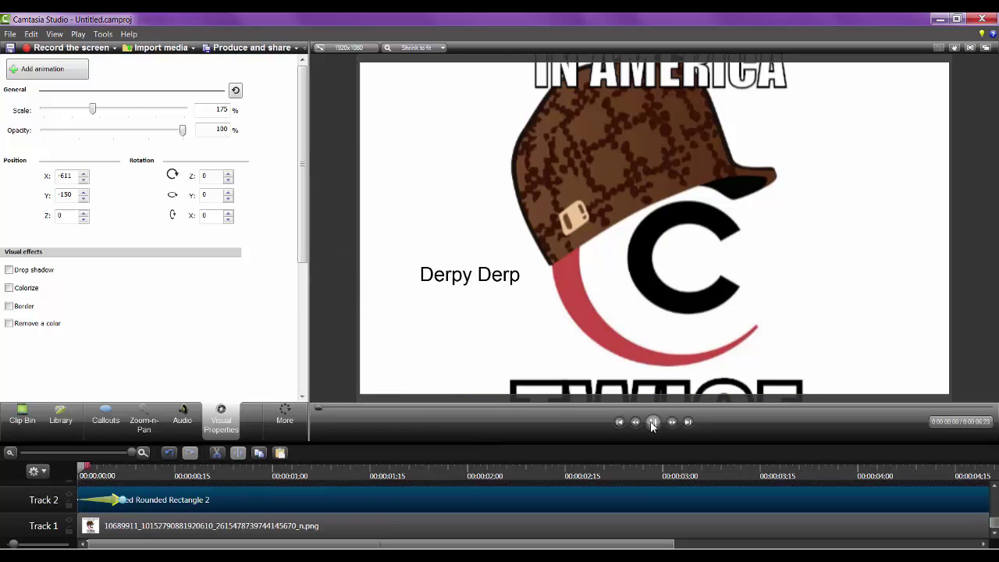
{"action": "left_click", "coordinate": [652, 424]}
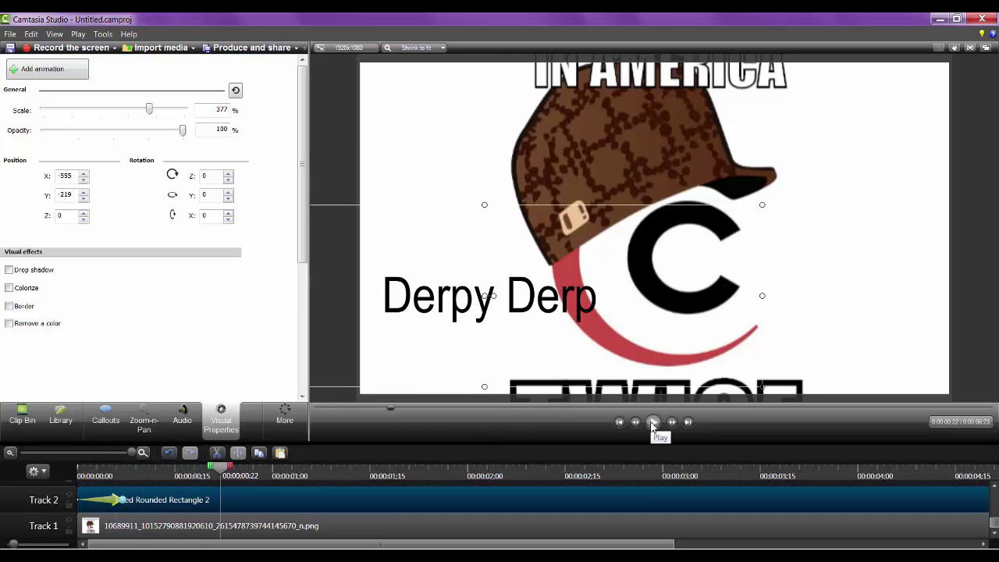
{"action": "left_click", "coordinate": [538, 557]}
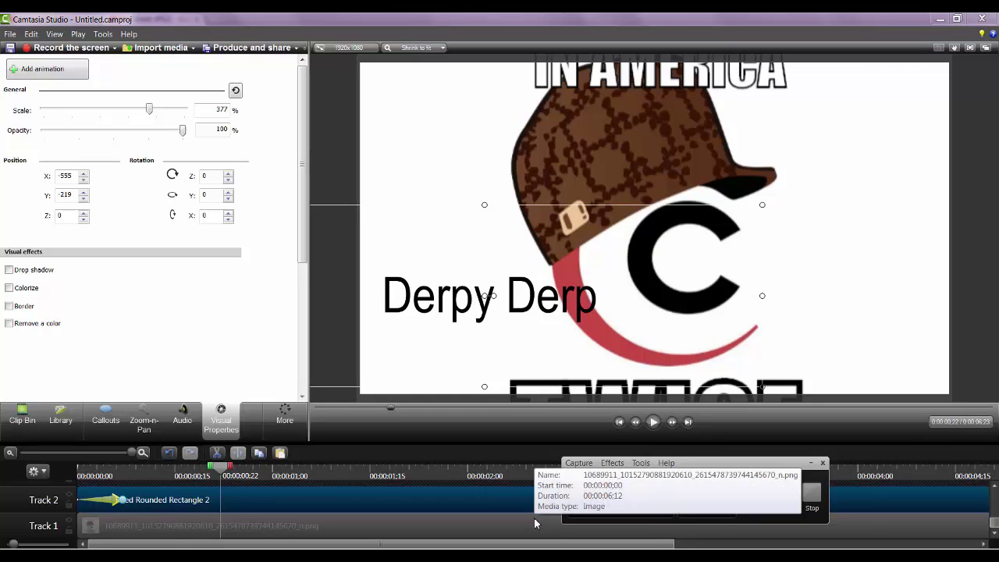